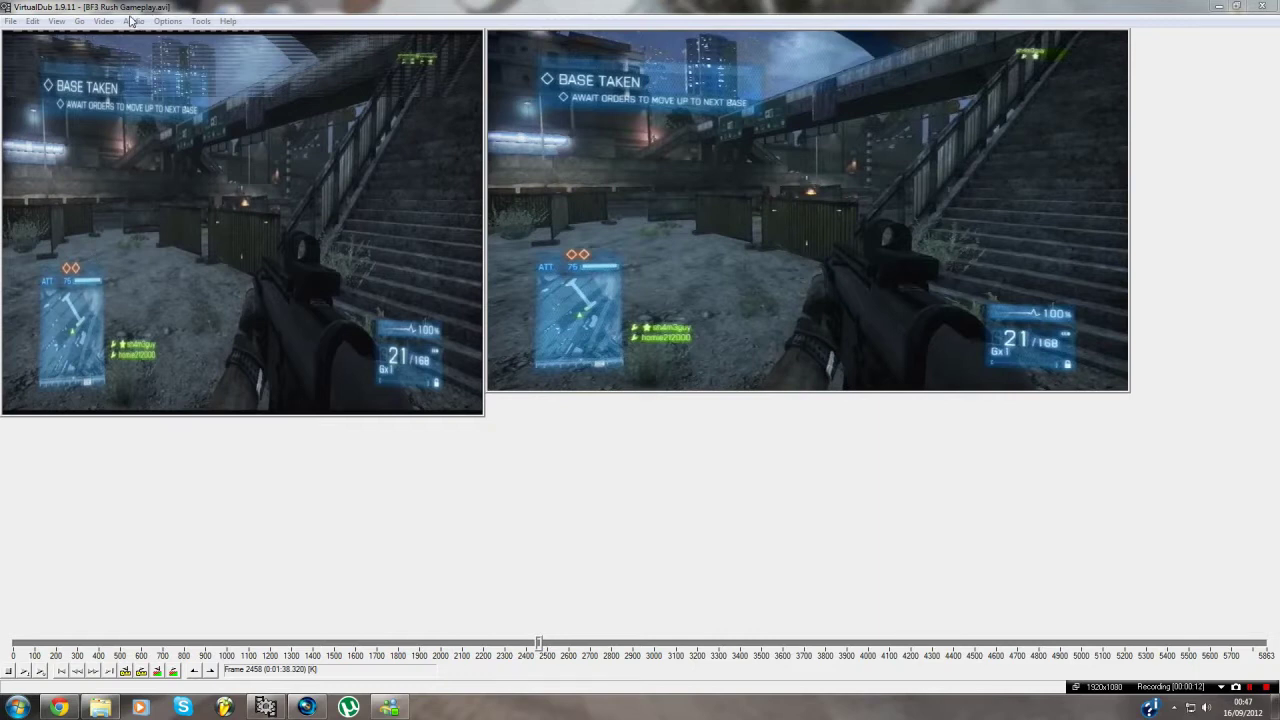
Start opening a different video file, then cancel it
left_click(14, 22)
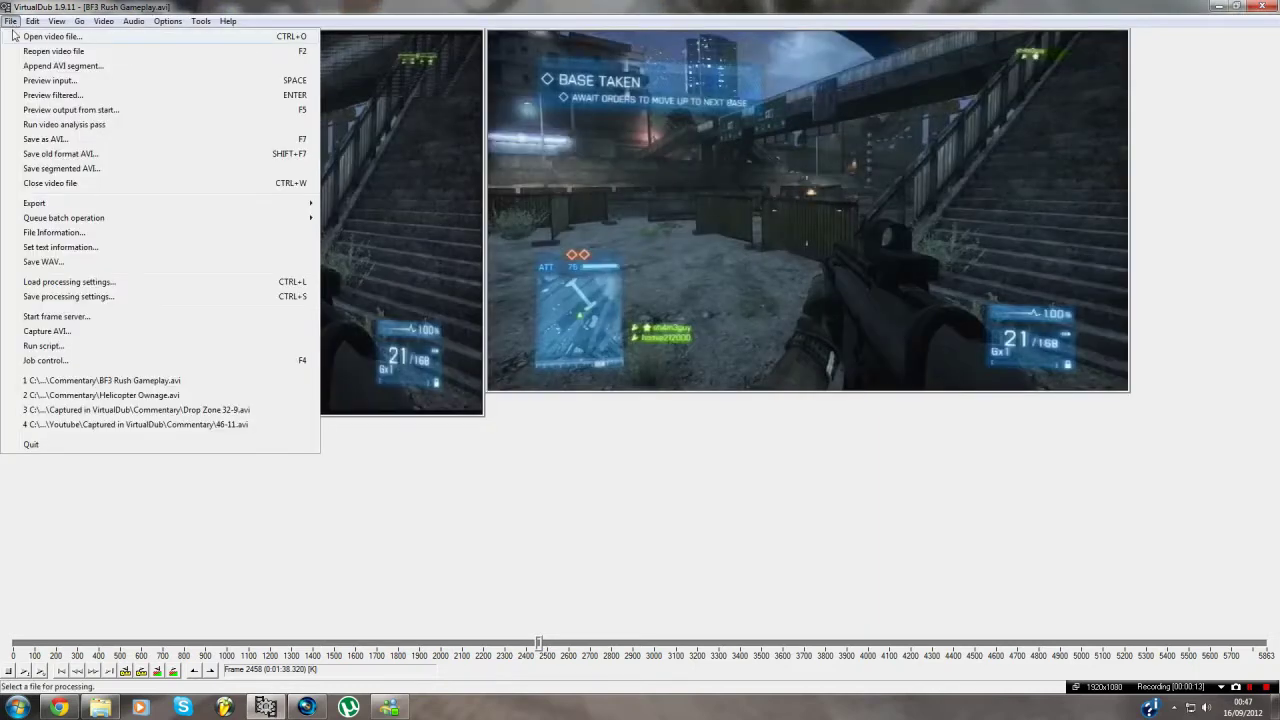
left_click(40, 36)
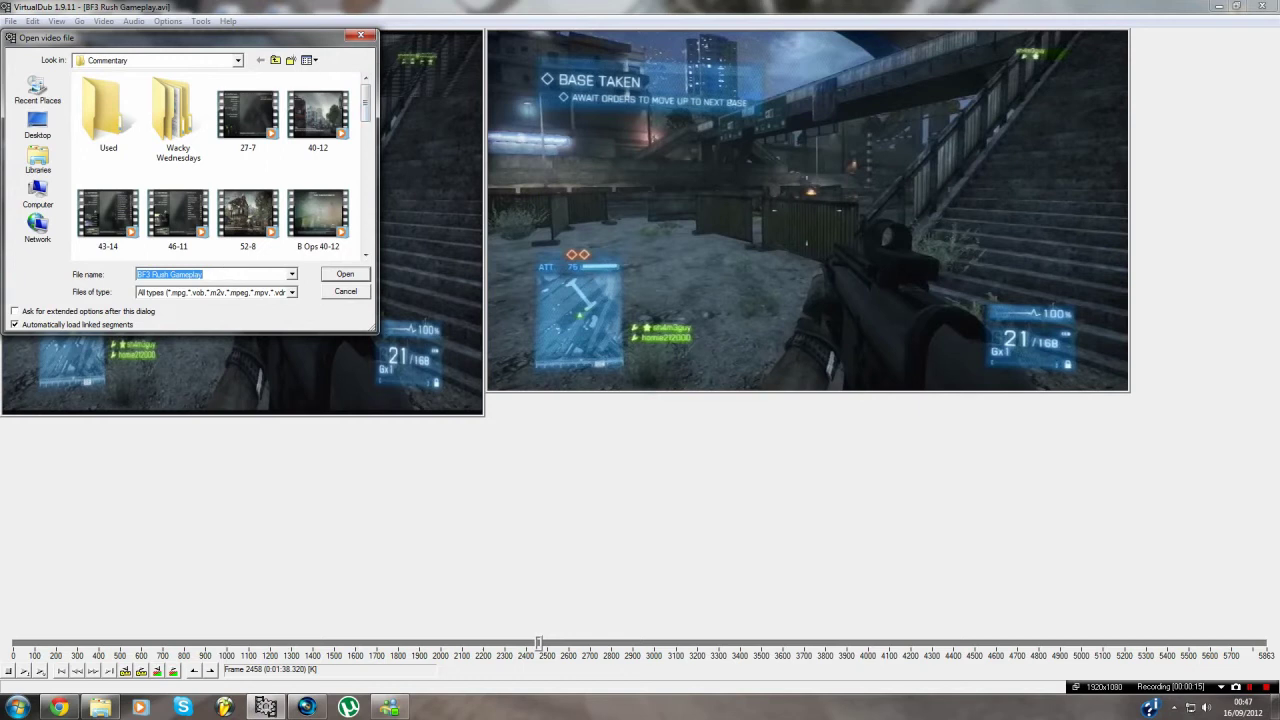
left_click(324, 292)
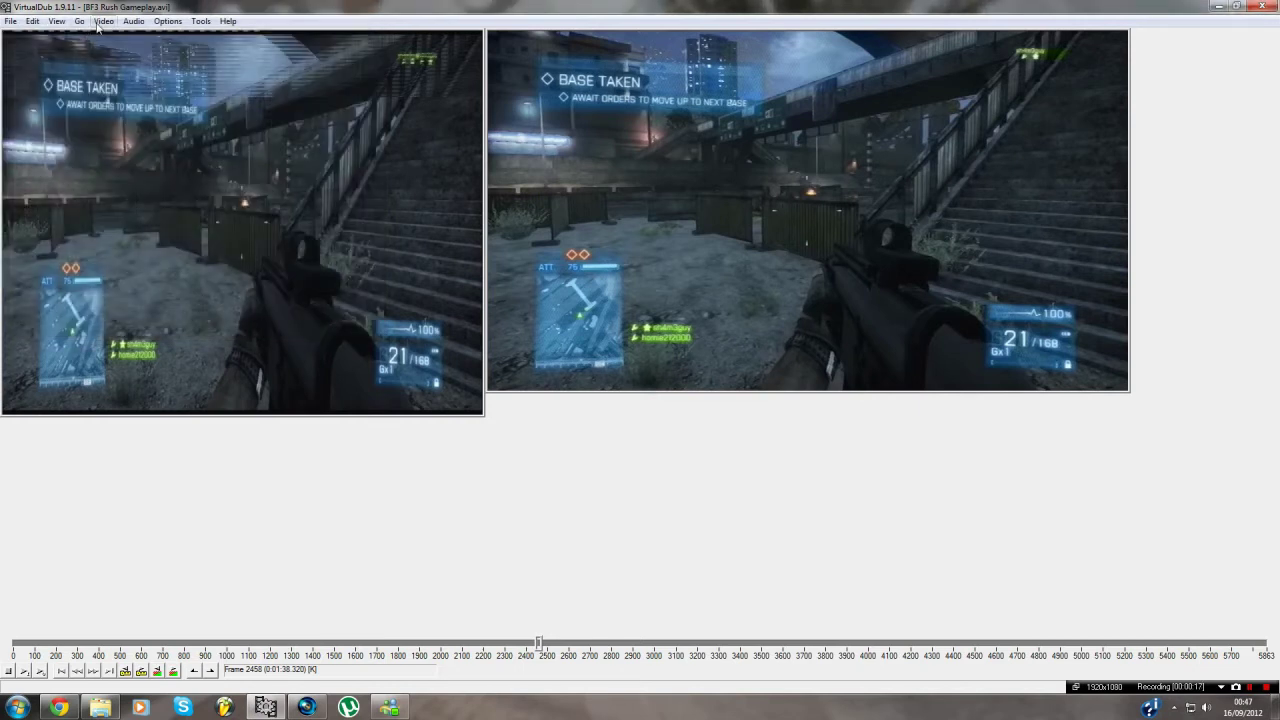
Accept the Yadif keep-bottom-field deinterlace settings and open cropping for null transform
left_click(104, 21)
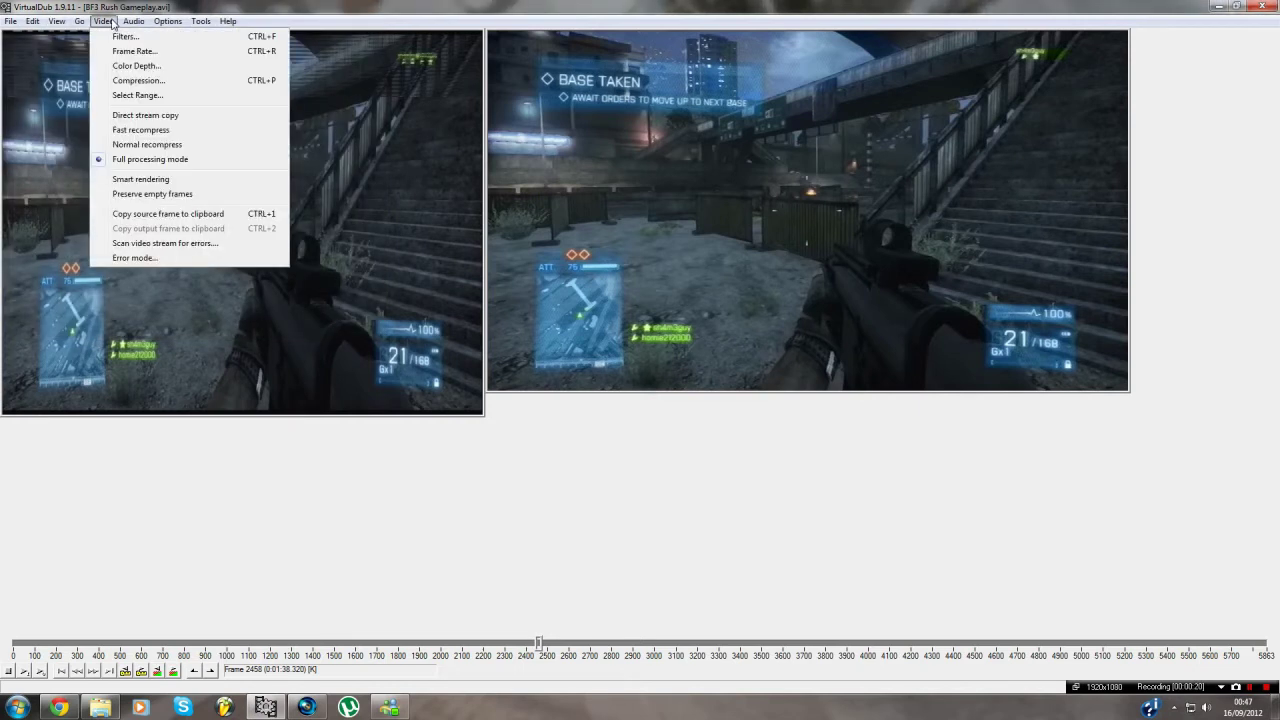
left_click(125, 36)
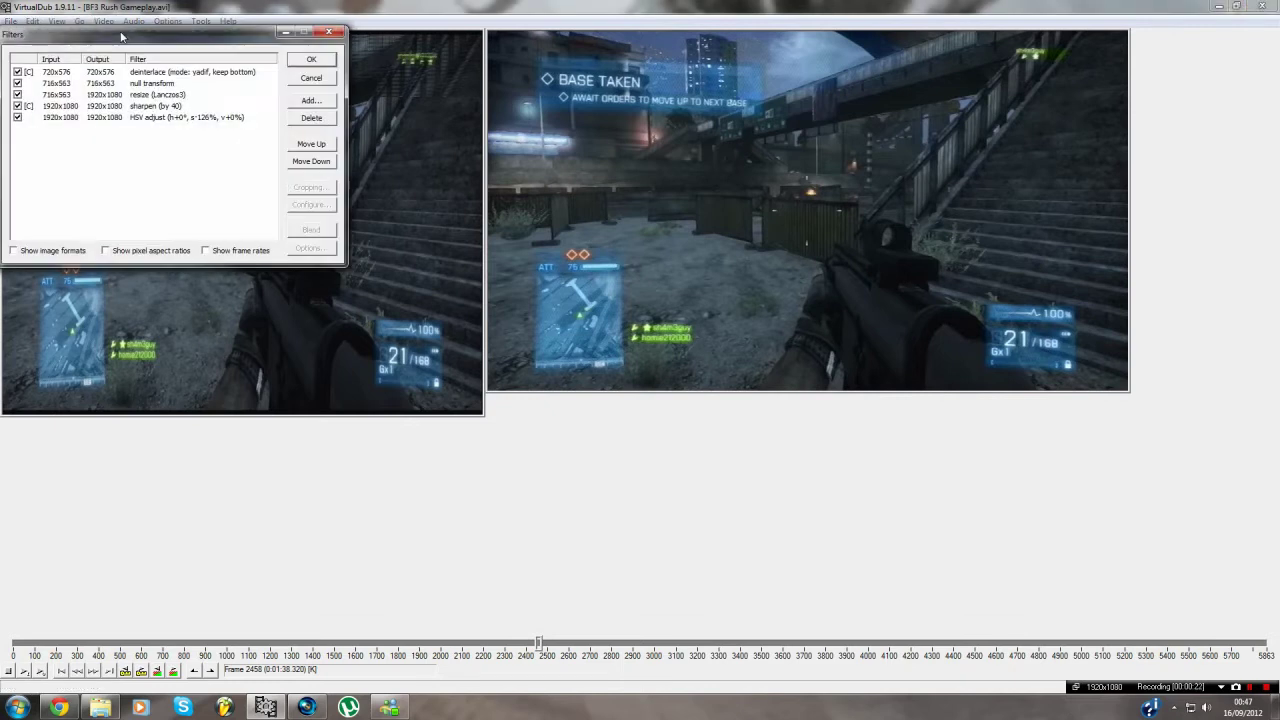
left_click(174, 74)
left_click(311, 205)
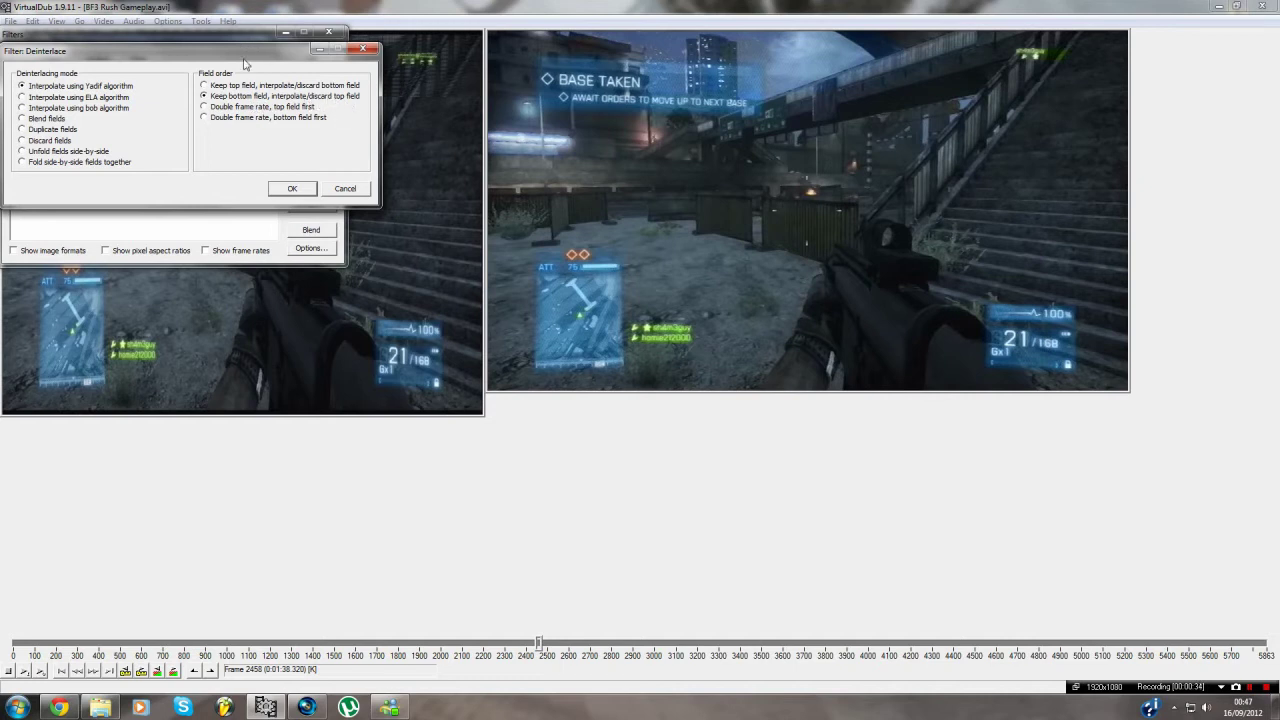
left_click(291, 188)
left_click(122, 84)
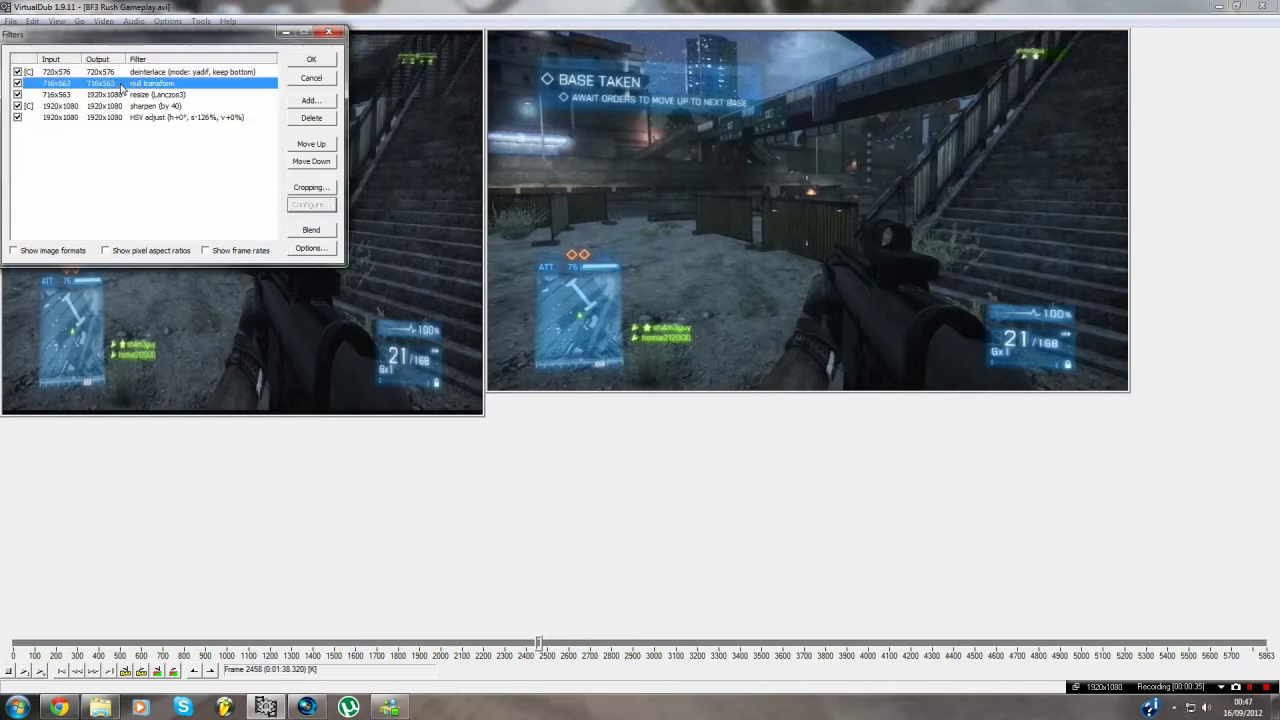
left_click(311, 187)
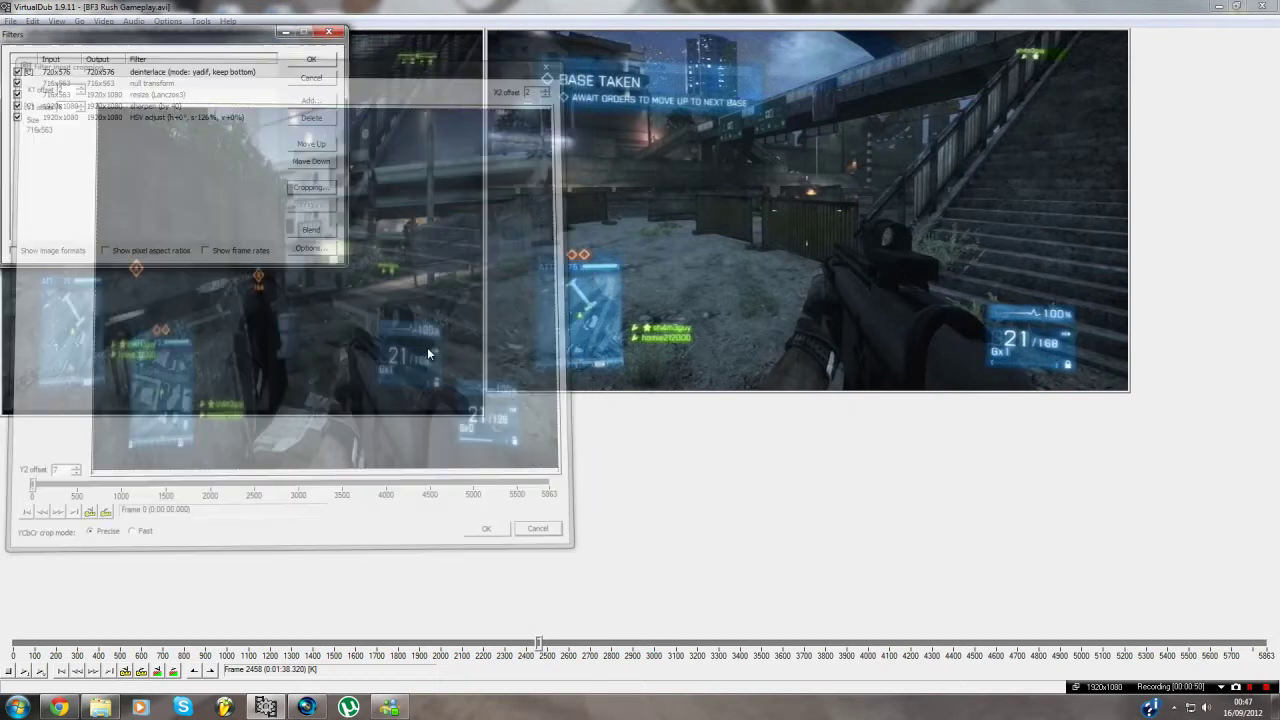
Accept the cropping, then review the resize filter's 1920 x 1080 Lanczos3 width and height
left_click(491, 534)
left_click(311, 204)
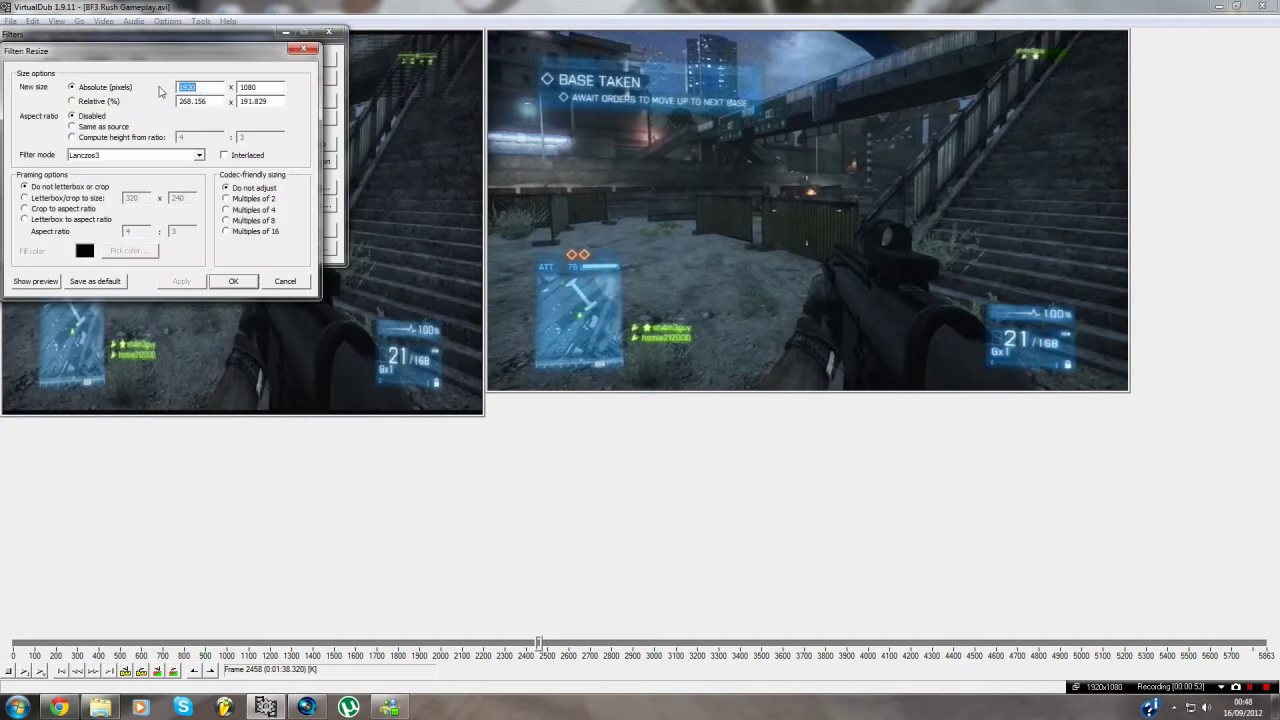
left_click(200, 92)
key("Tab")
left_click(196, 87)
Accept the resize, then show the sharpen filter's preview at 50% zoom
left_click(233, 283)
left_click(165, 105)
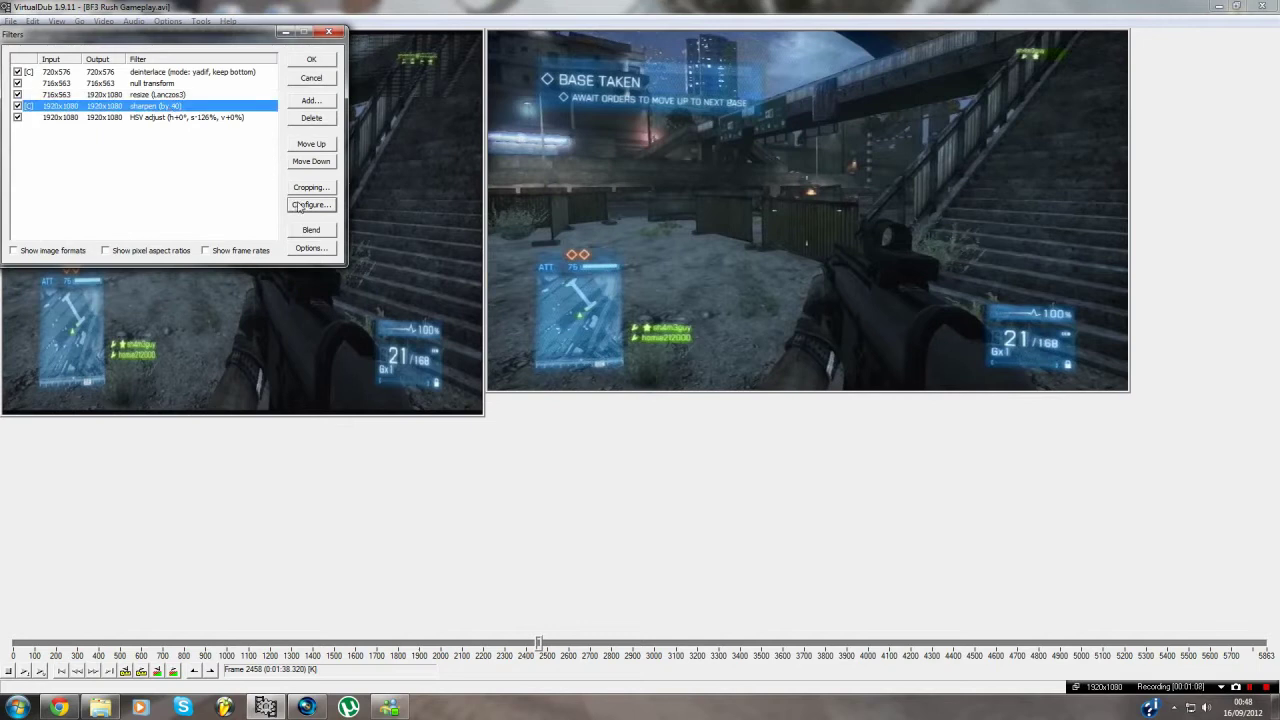
left_click(300, 205)
left_click(36, 113)
right_click(462, 314)
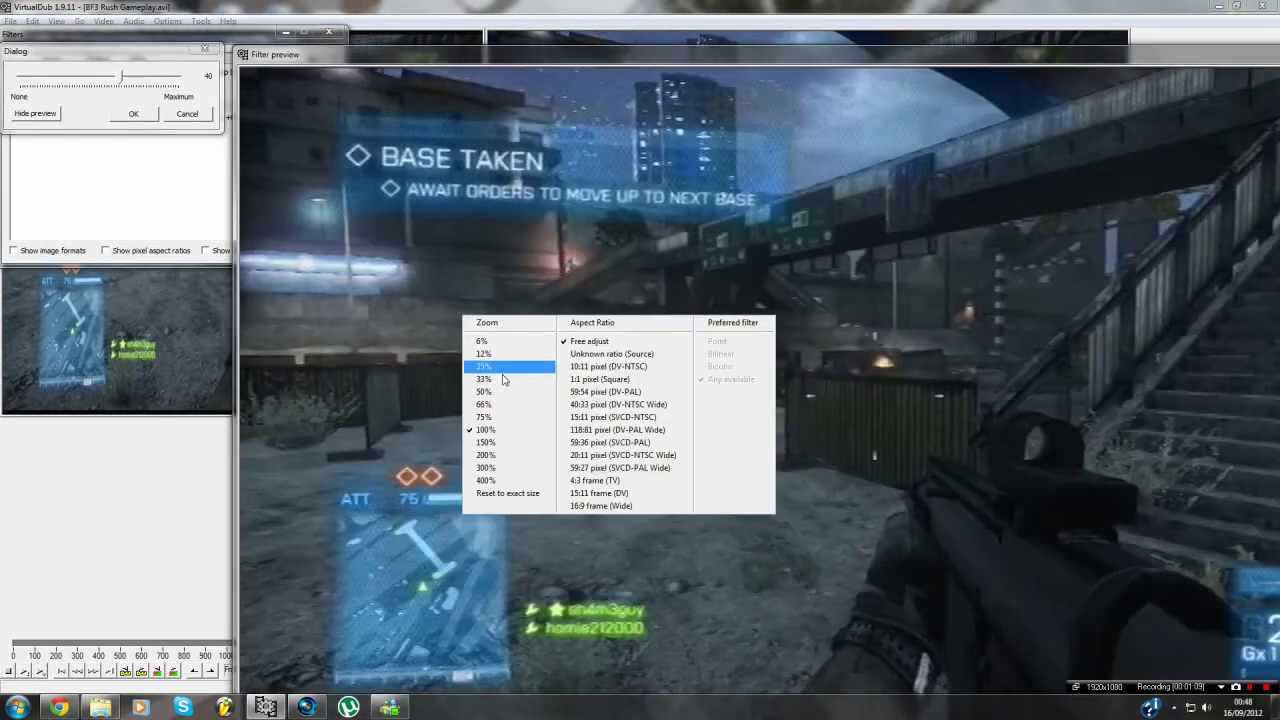
left_click(485, 388)
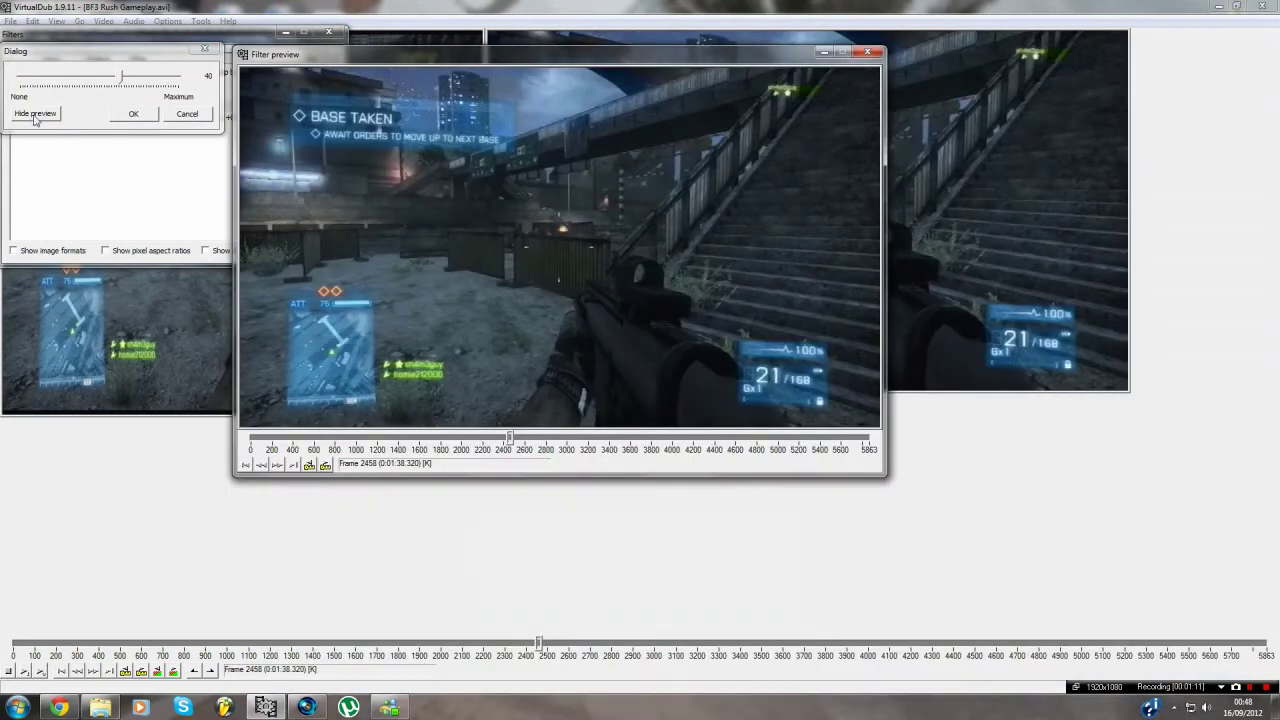
right_click(400, 225)
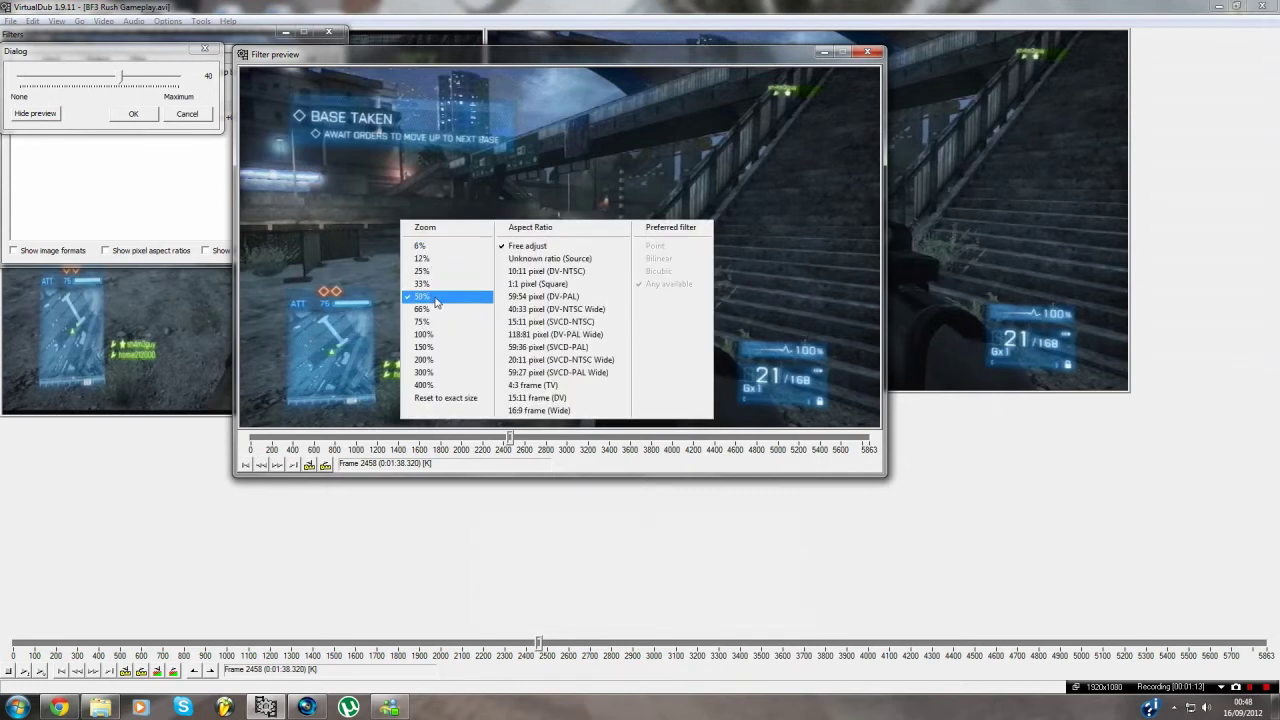
left_click(436, 299)
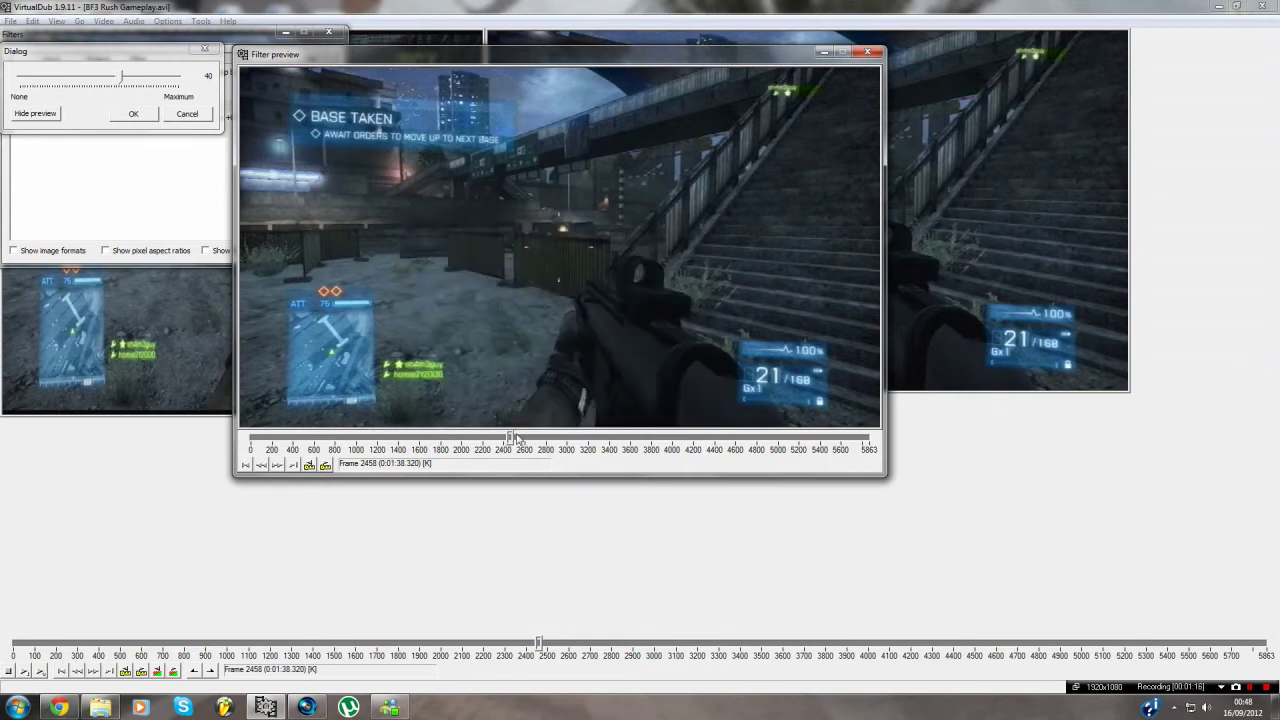
Scrub the preview to frame 177, try other strengths, and keep sharpen at 40
left_click_drag(520, 437, 816, 442)
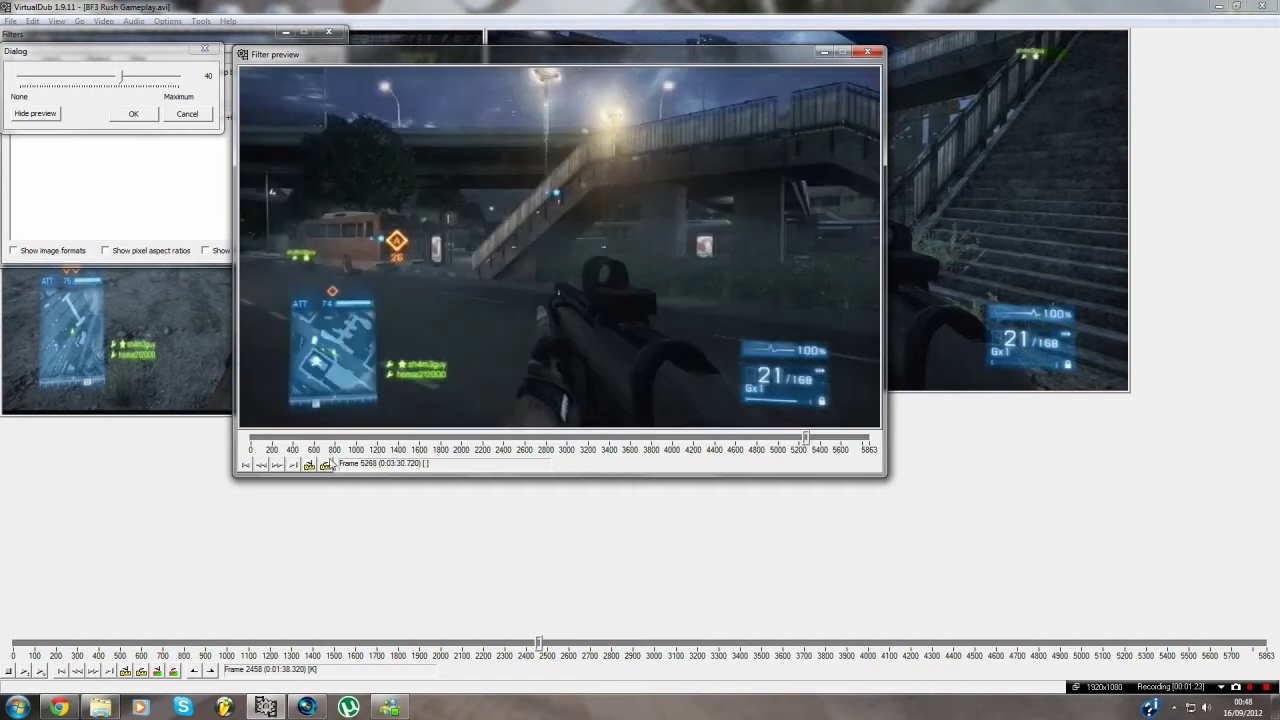
left_click(271, 440)
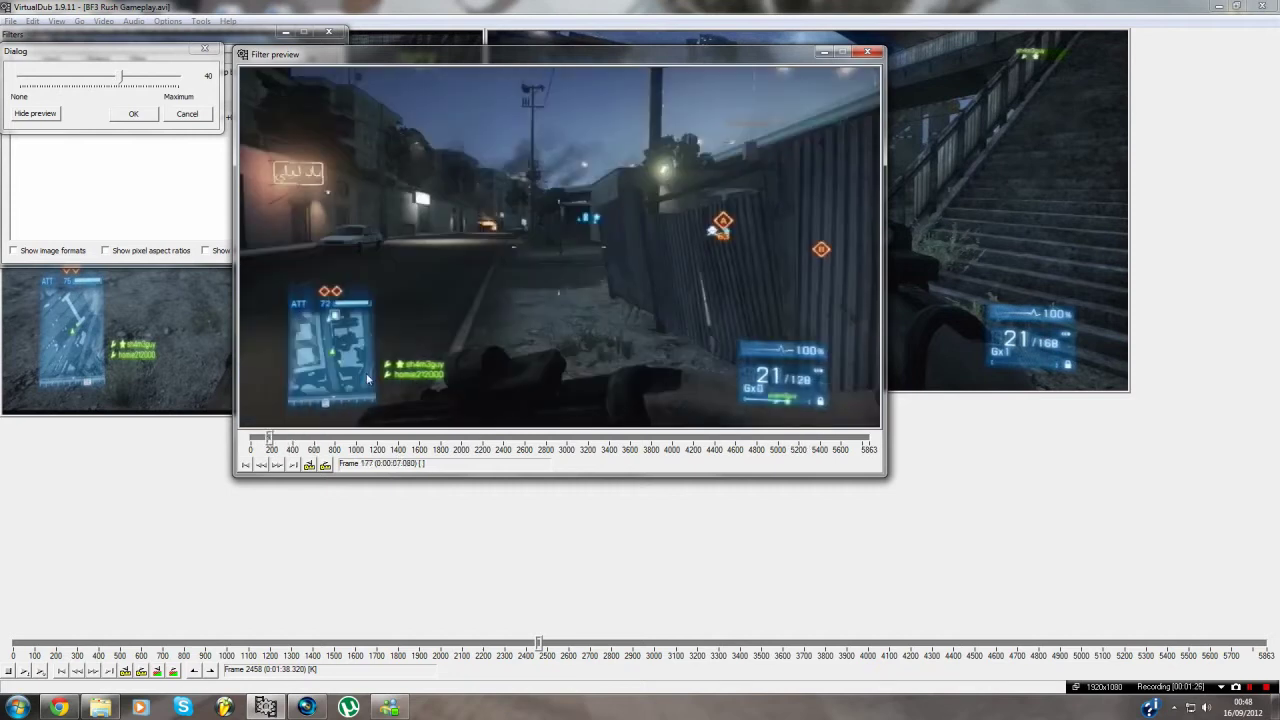
mouse_move(121, 76)
left_mouse_down()
mouse_move(205, 80)
mouse_move(5, 81)
mouse_move(138, 84)
mouse_move(125, 86)
left_mouse_up()
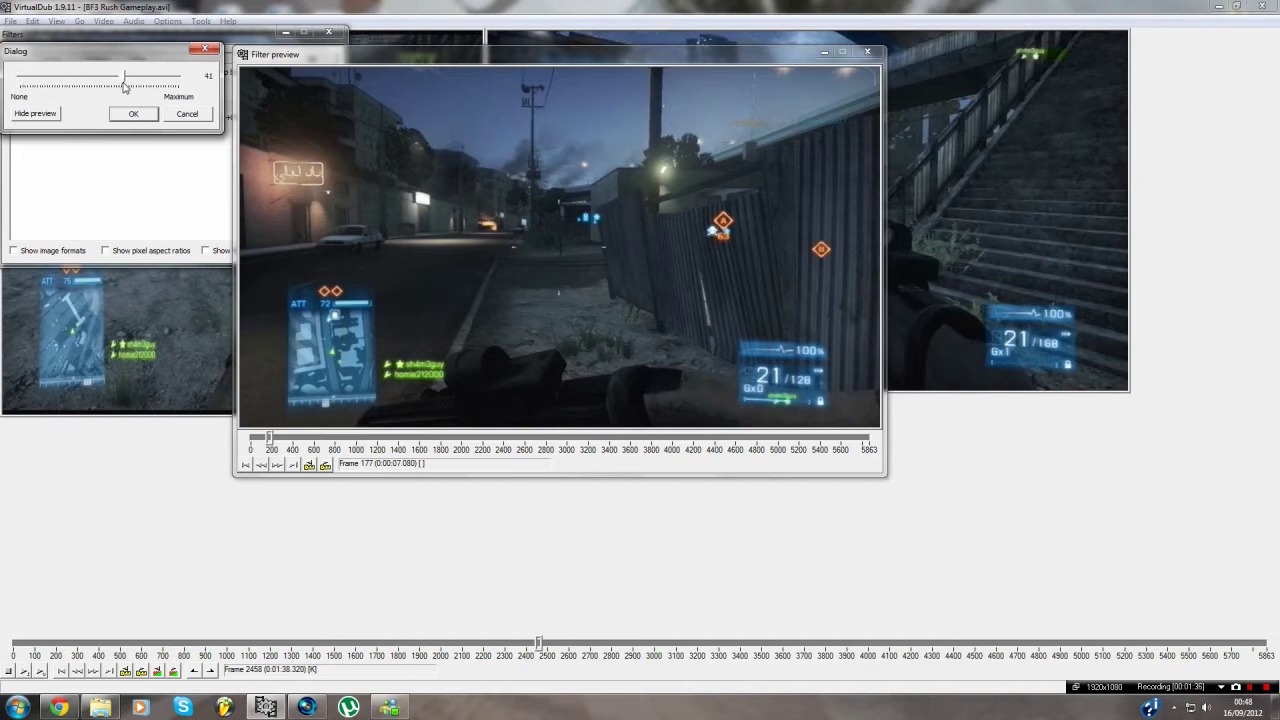
left_click(133, 113)
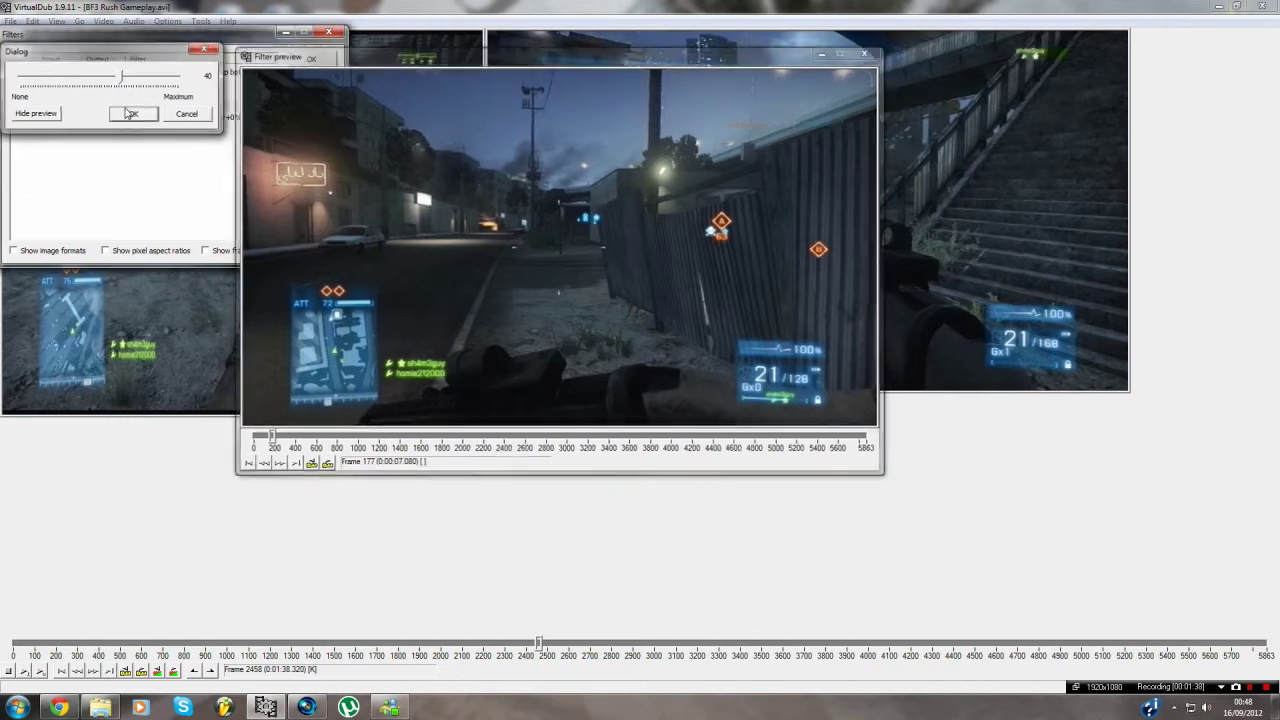
Accept the HSV adjust settings and apply the whole filter chain
left_click(158, 119)
left_click(311, 204)
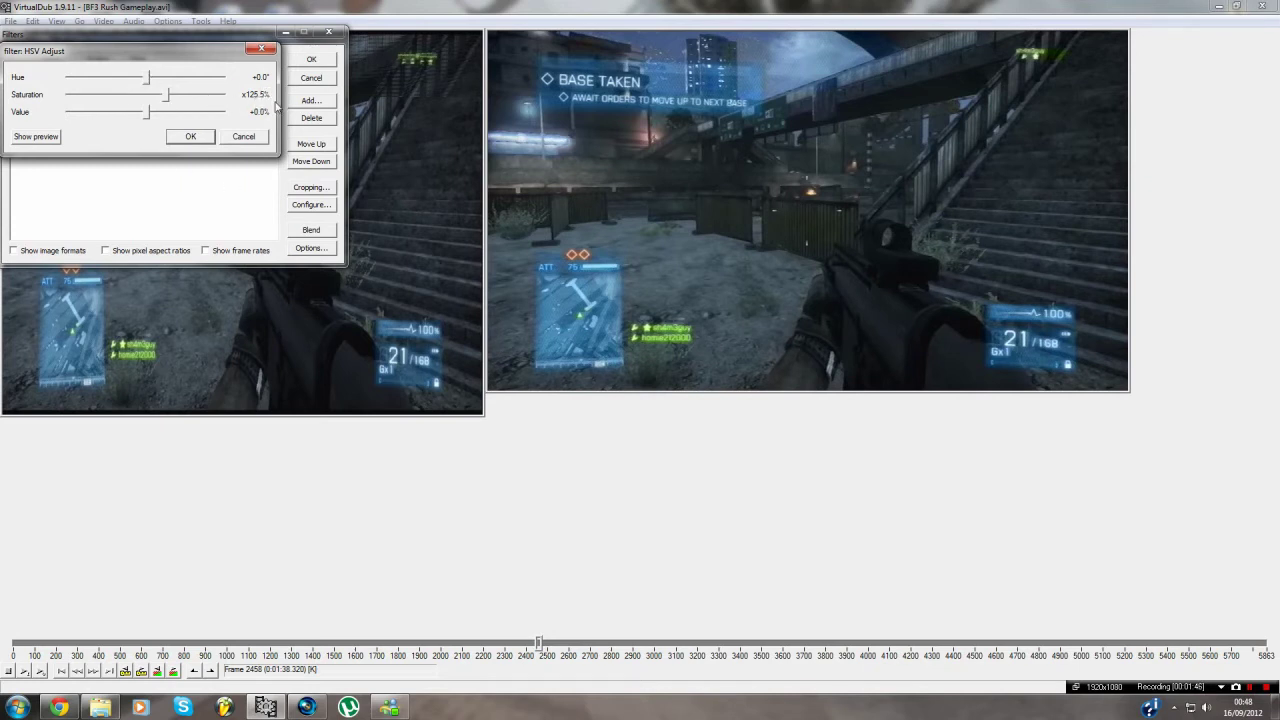
left_click(190, 136)
left_click(311, 59)
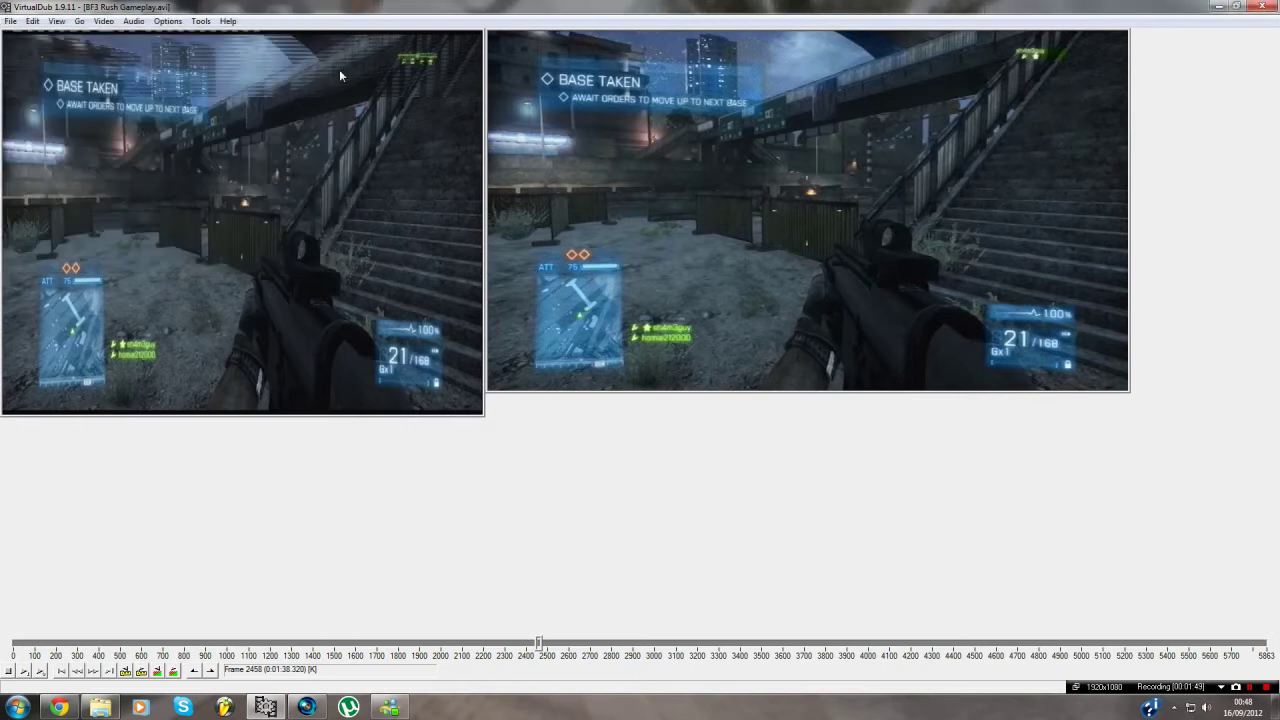
Try several zoom levels on the filtered output preview
right_click(681, 199)
left_click(698, 294)
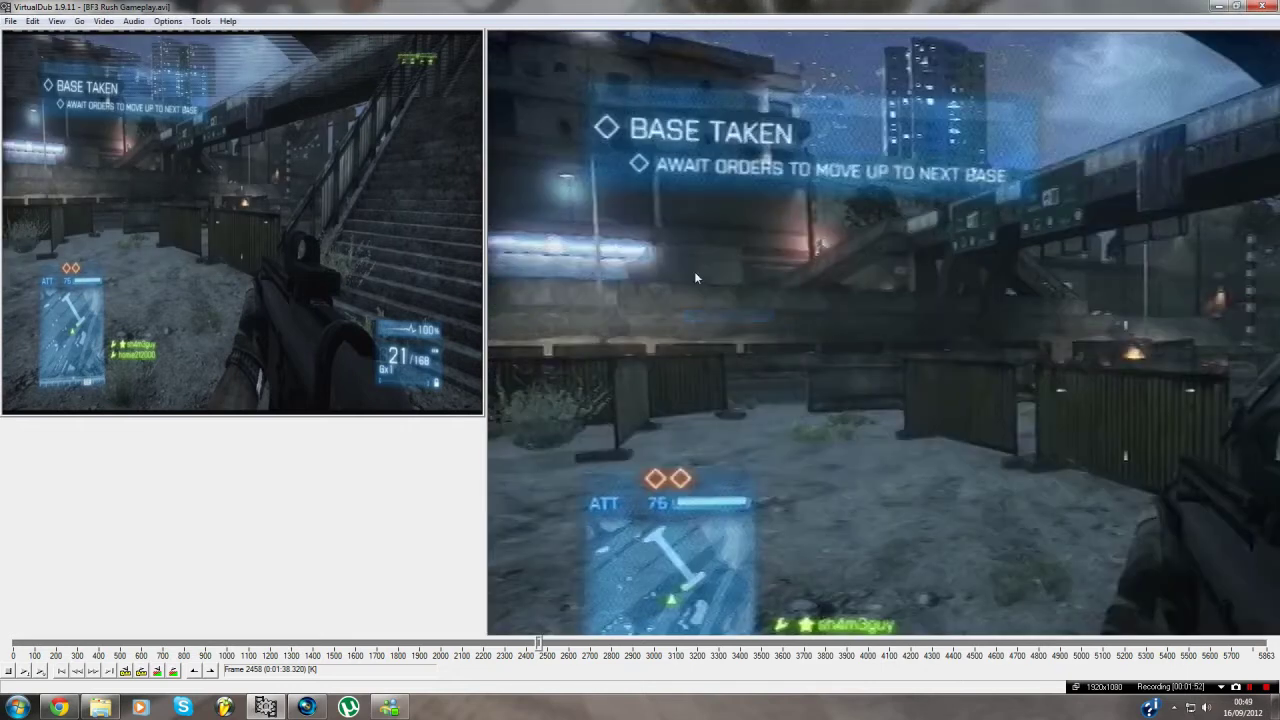
right_click(602, 399)
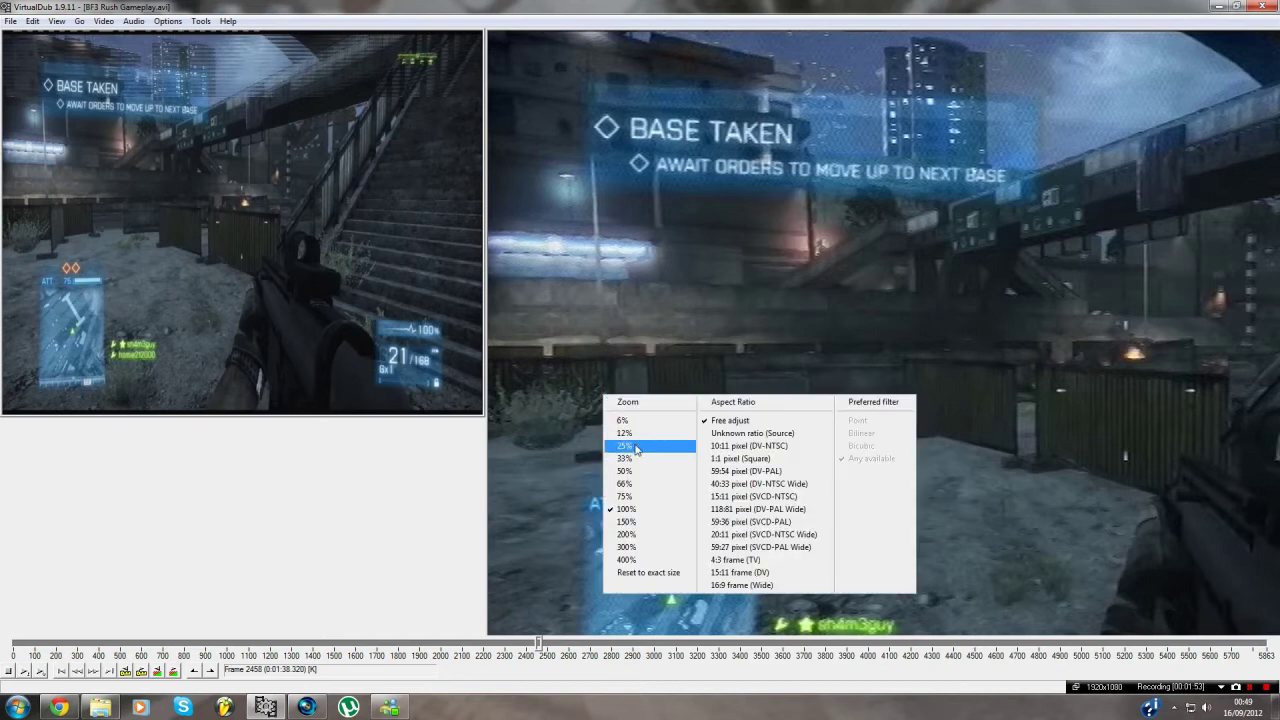
left_click(637, 446)
right_click(579, 163)
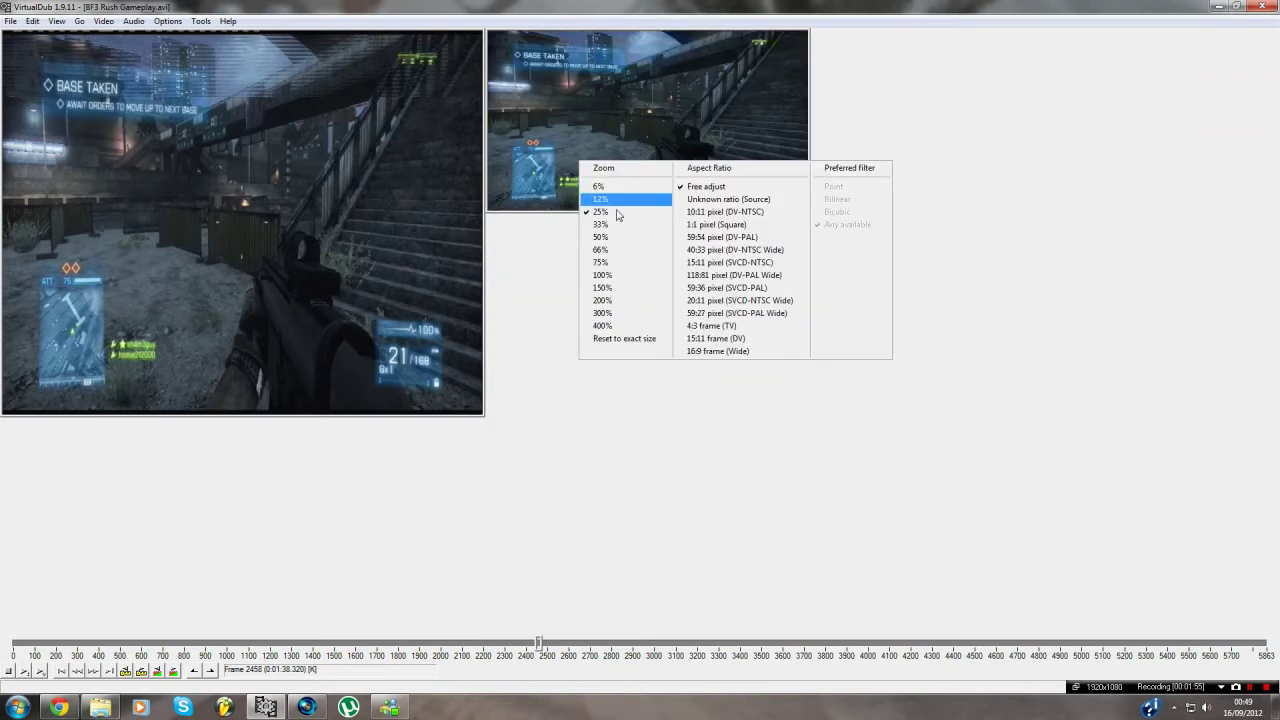
left_click(608, 235)
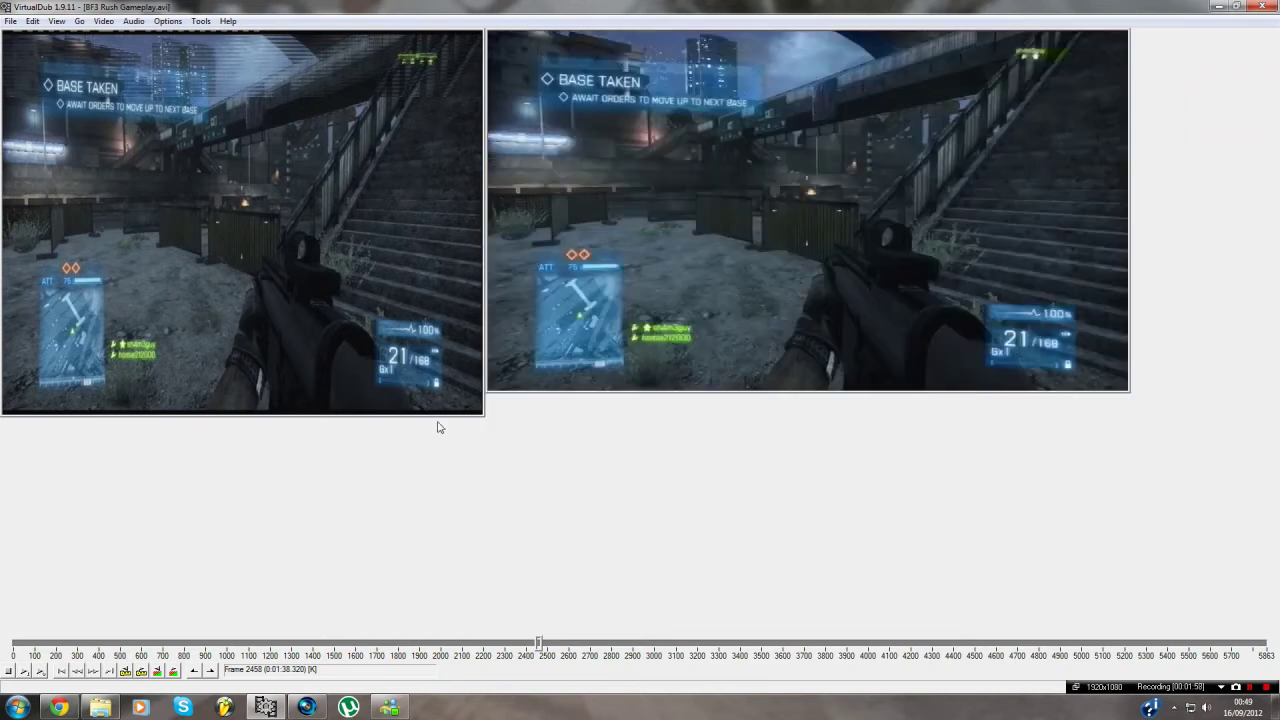
right_click(559, 303)
left_click(581, 402)
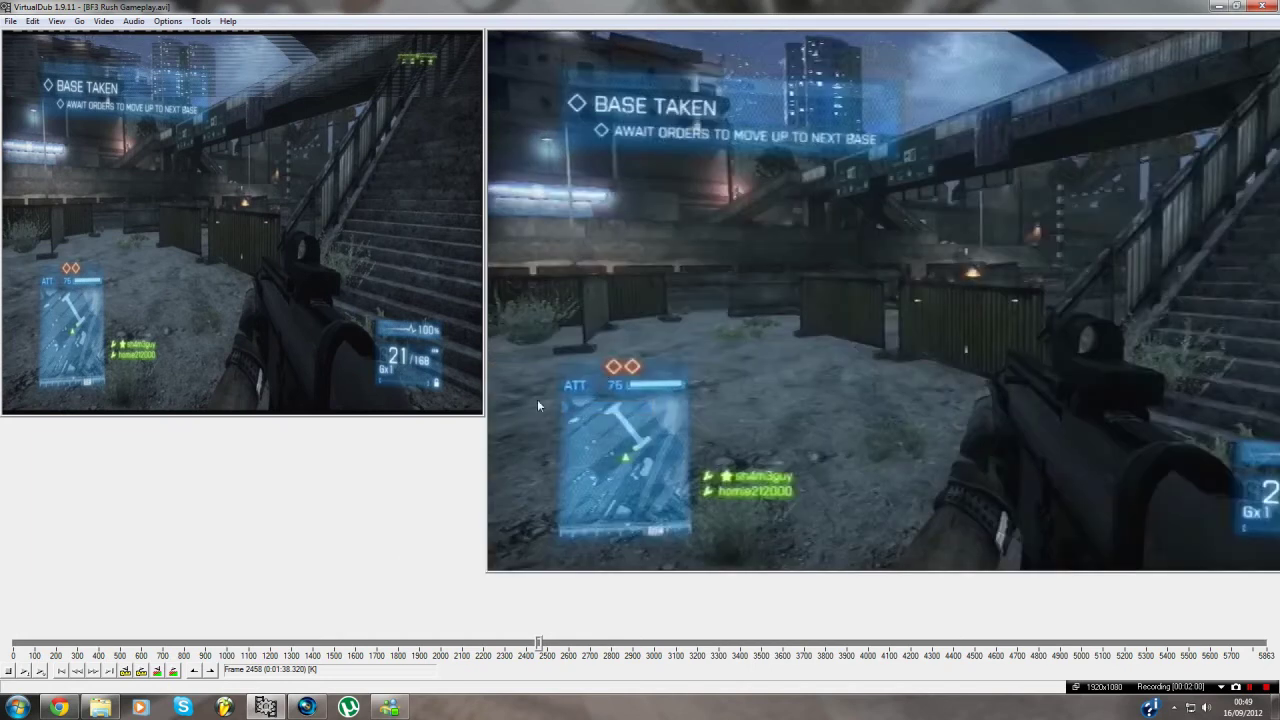
Shrink the input pane to a thumbnail and set the output preview to 50%
left_click_drag(489, 420, 100, 228)
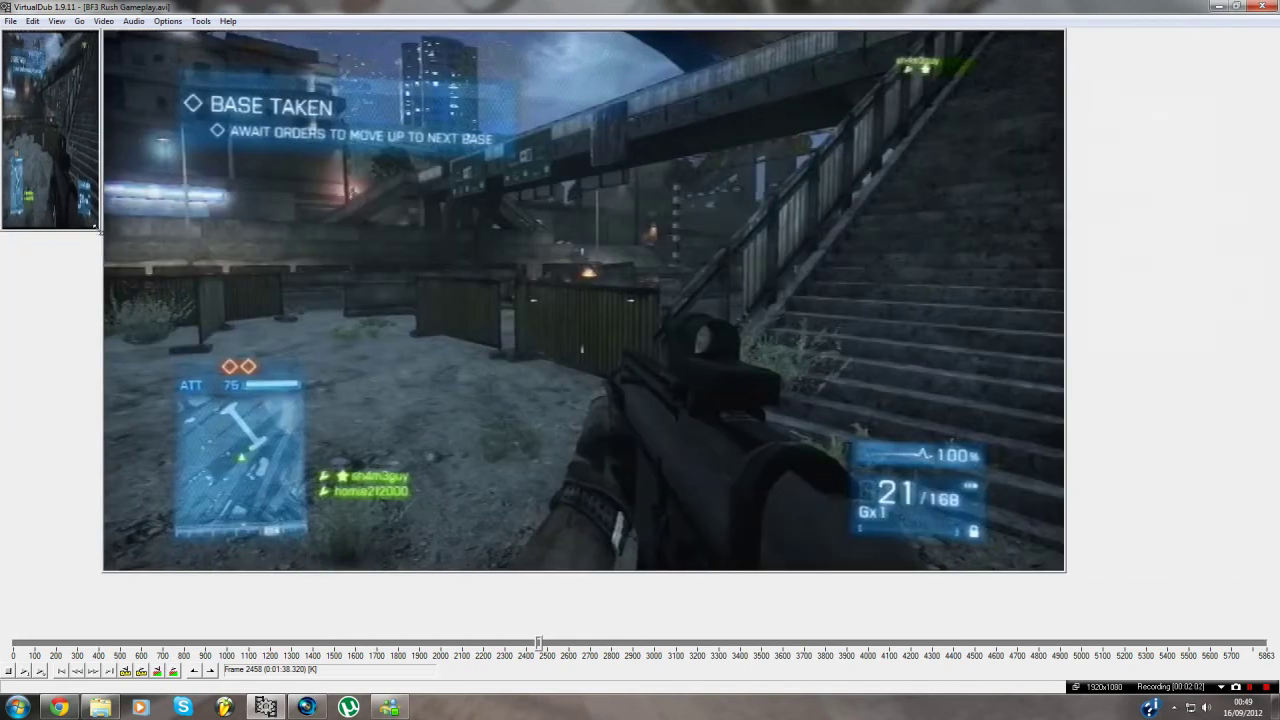
right_click(333, 256)
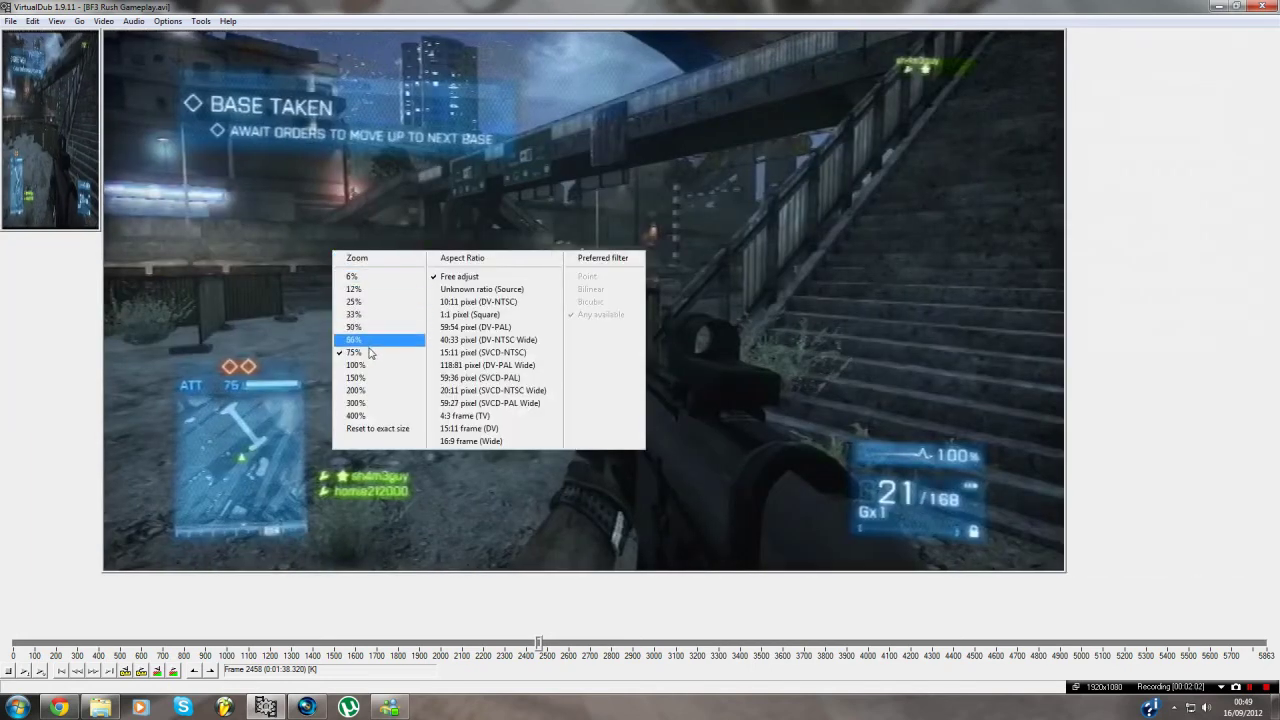
left_click(359, 428)
right_click(371, 385)
left_click(397, 463)
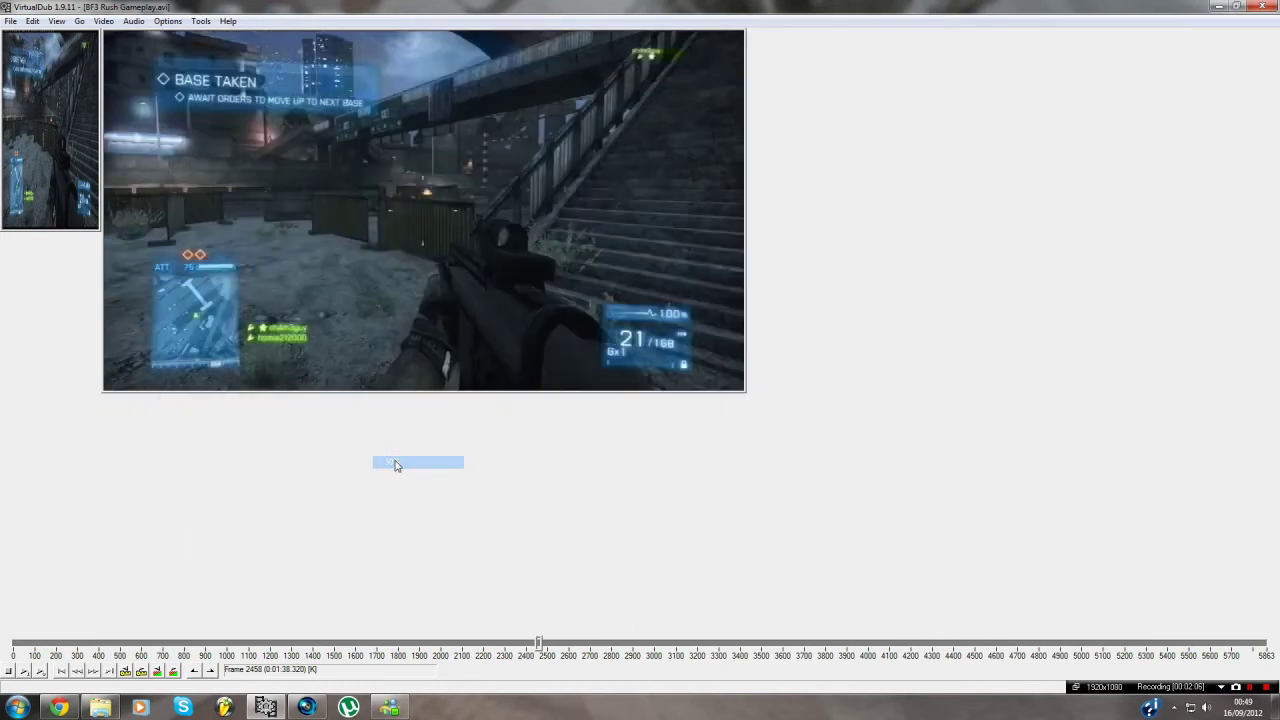
Pick 'DivX 6.9.2 Codec (4 Logical CPUs)' in Video > Compression
left_click(104, 21)
left_click(134, 80)
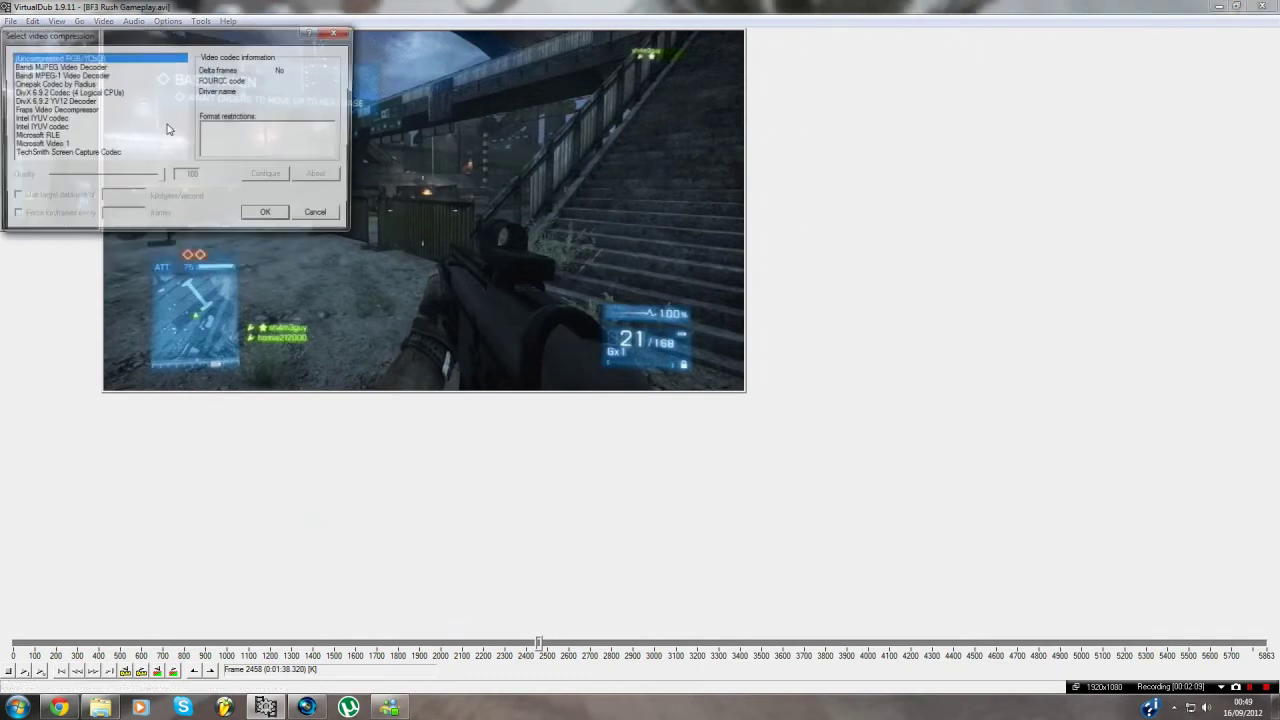
left_click(67, 92)
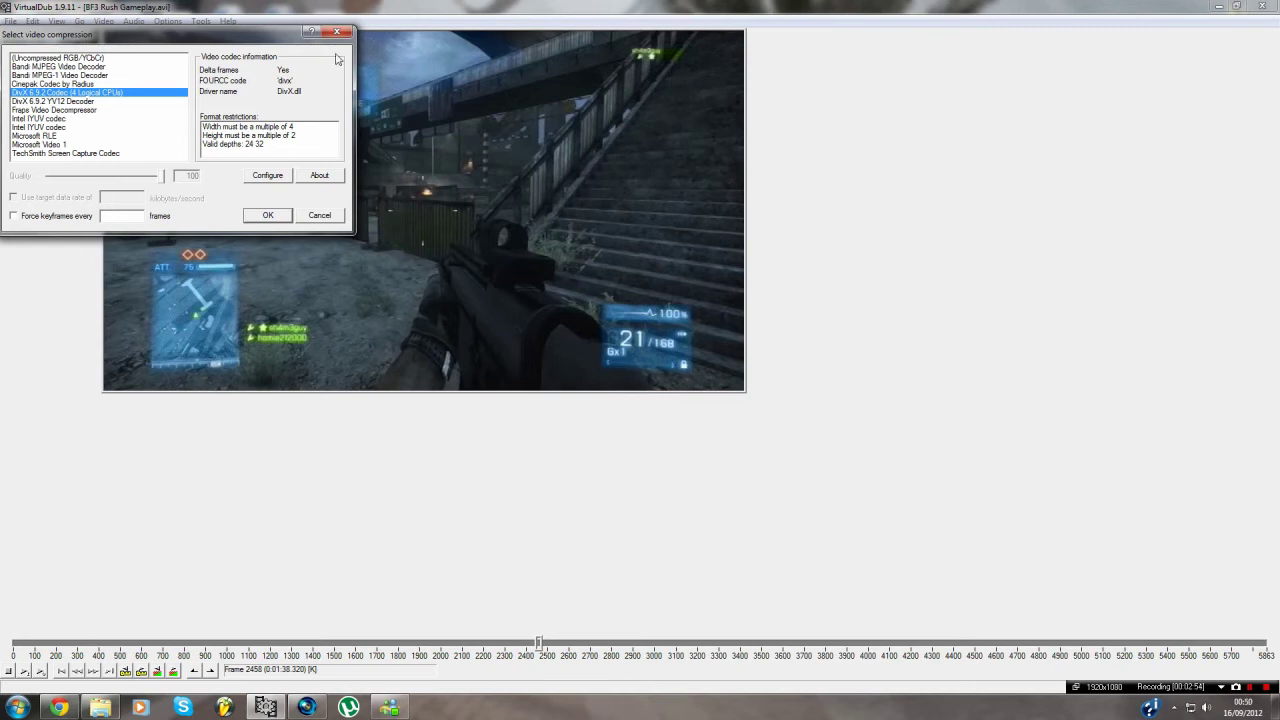
left_click(265, 218)
Enter a 10000 kbps bitrate in the DivX settings and accept the codec choice
left_click(266, 178)
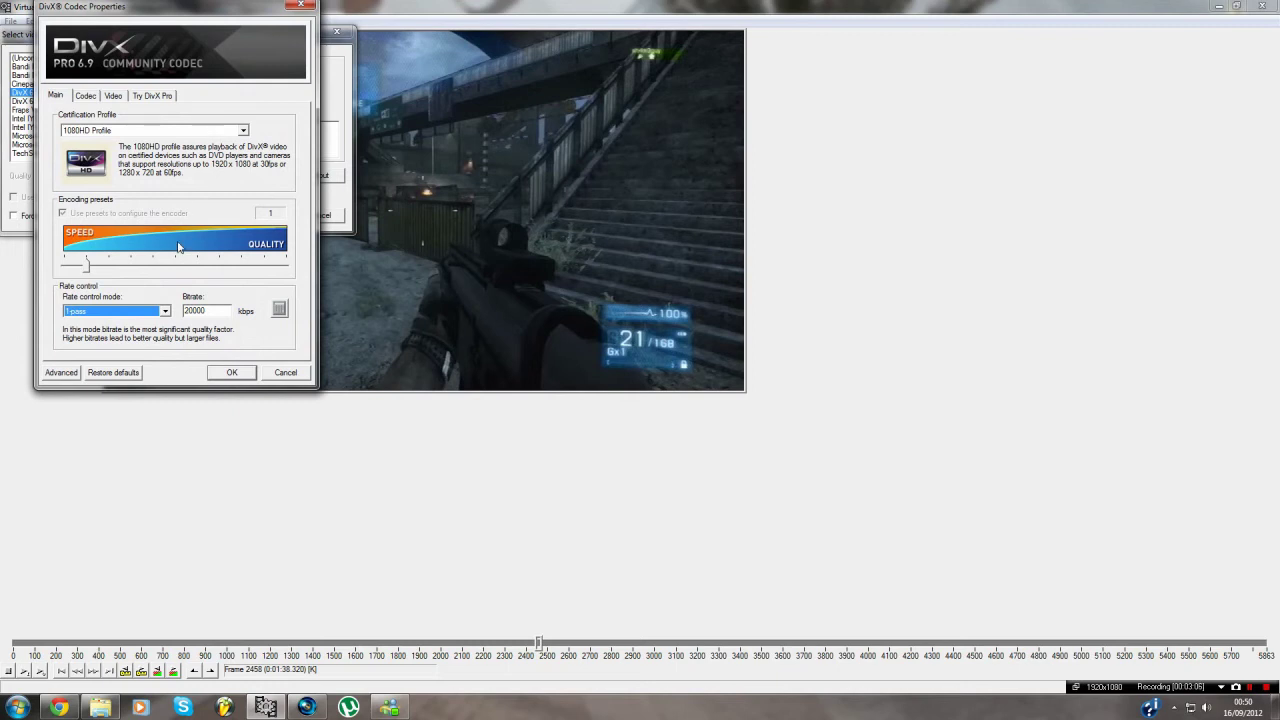
key("Tab")
type("10000")
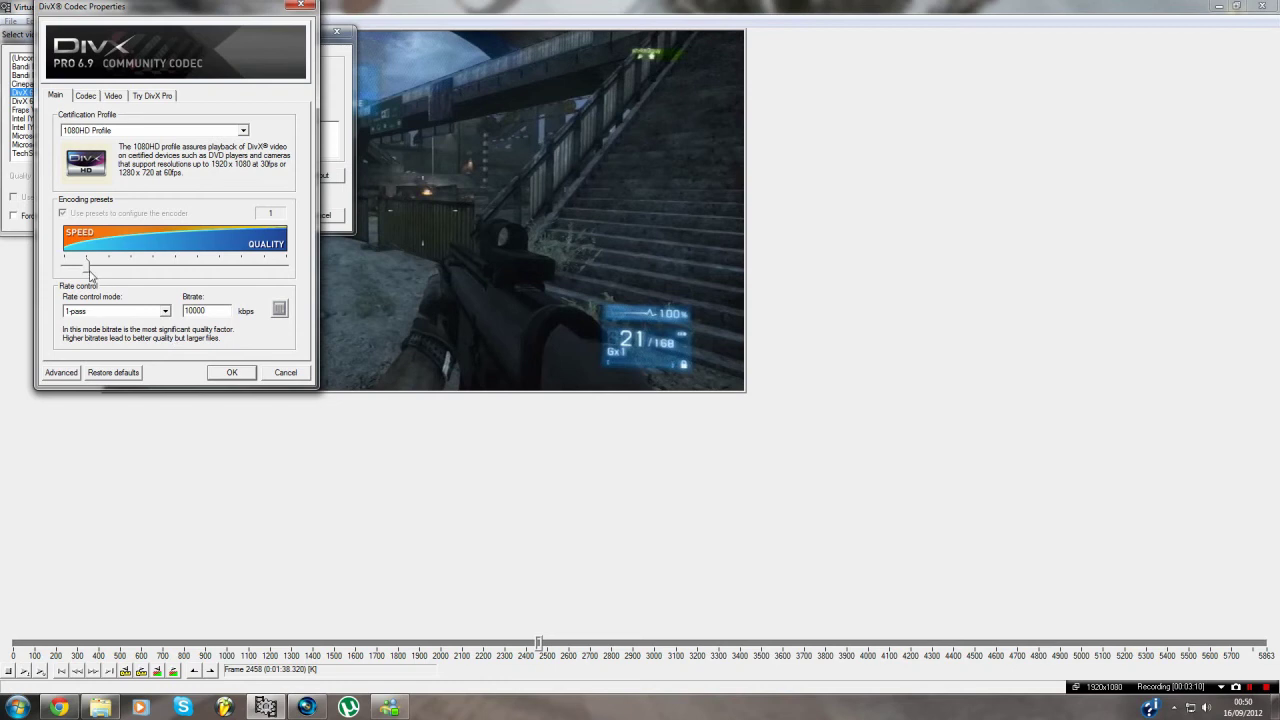
mouse_move(88, 268)
left_mouse_down()
mouse_move(271, 272)
mouse_move(75, 276)
left_mouse_up()
left_click(231, 372)
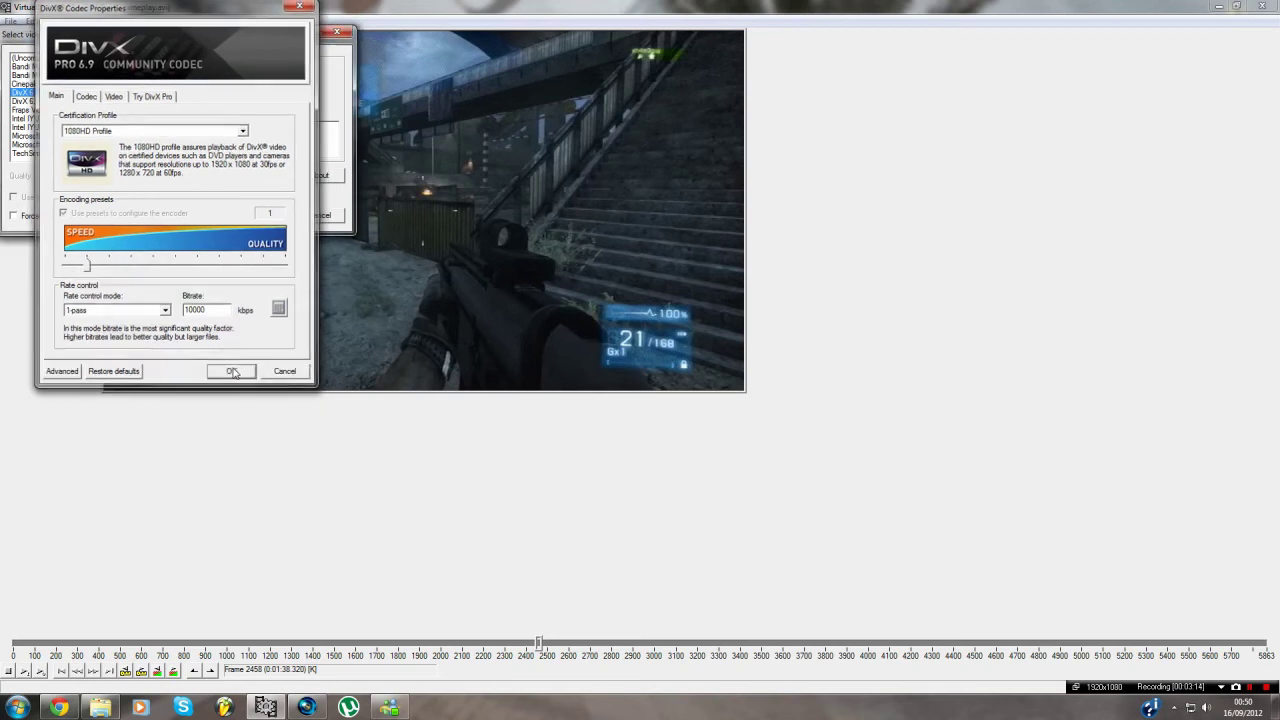
left_click(266, 214)
left_click(10, 21)
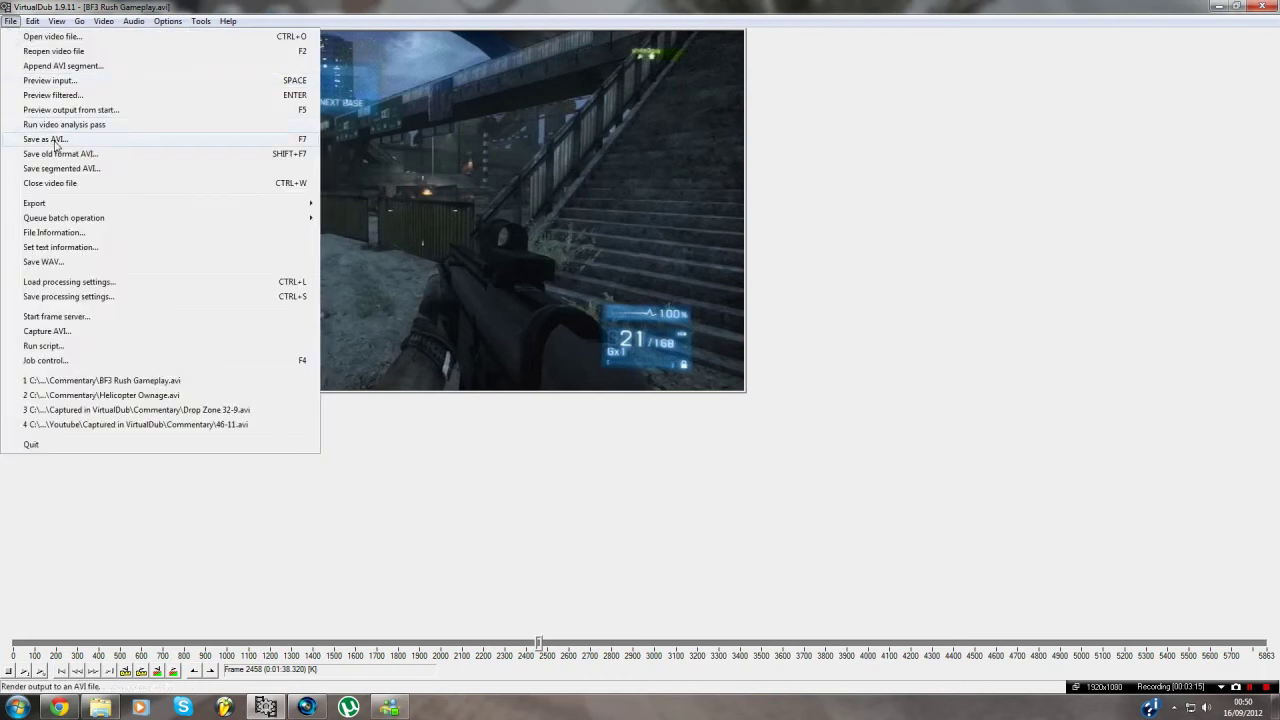
Save the filtered video as AVI named 'Test for youtube' to start rendering
left_click(45, 139)
type("Test for youtube")
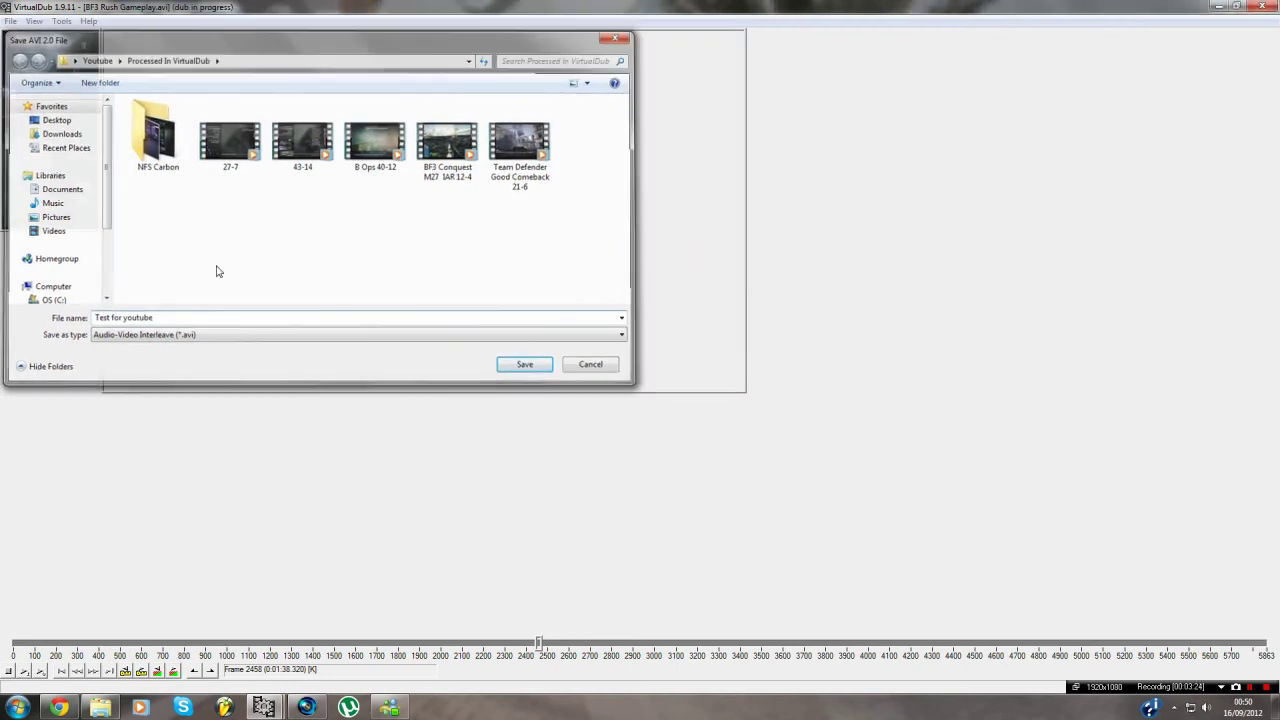
key("Return")
Turn off input and output previews during the render, then abort it
left_click(575, 447)
left_click(578, 458)
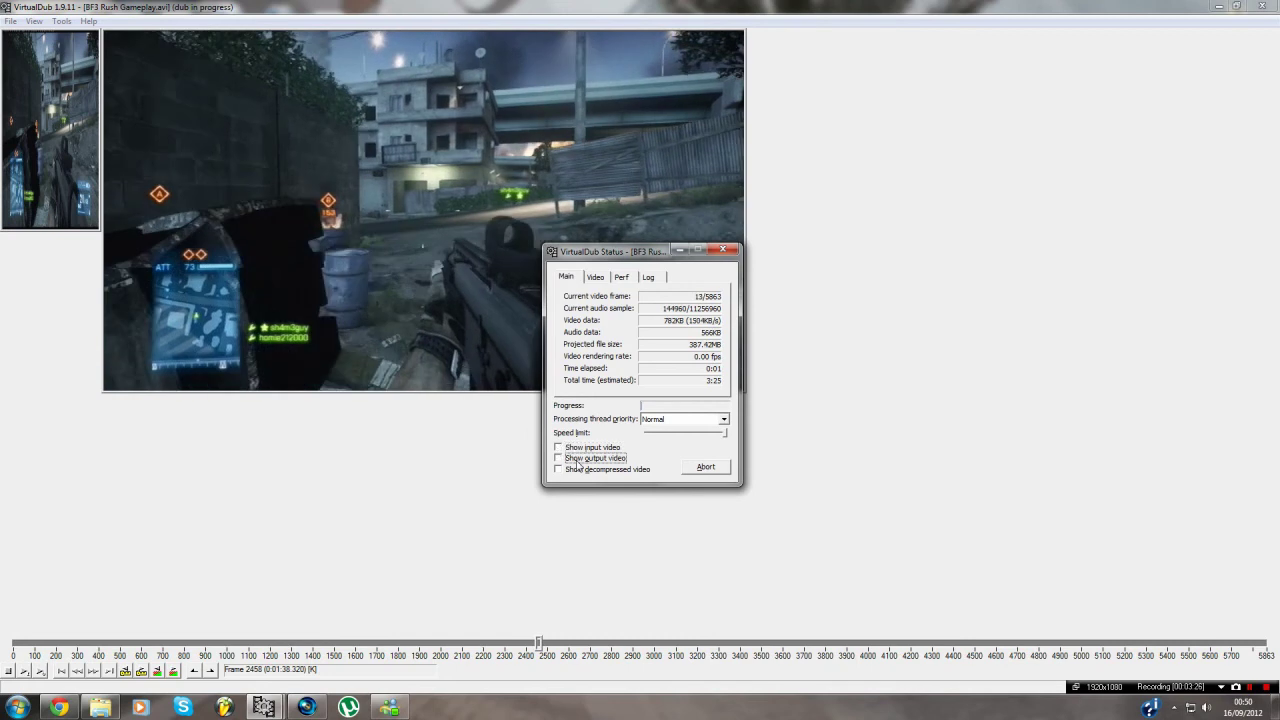
left_click_drag(586, 253, 817, 255)
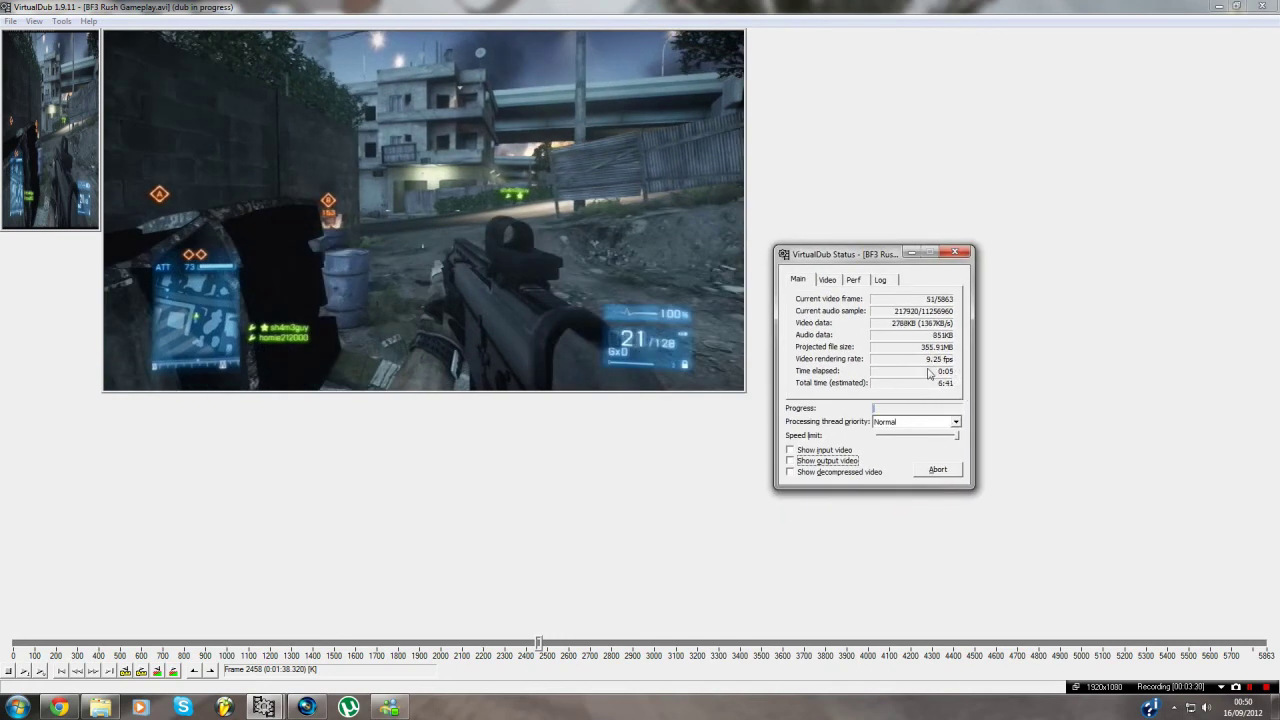
left_click(938, 471)
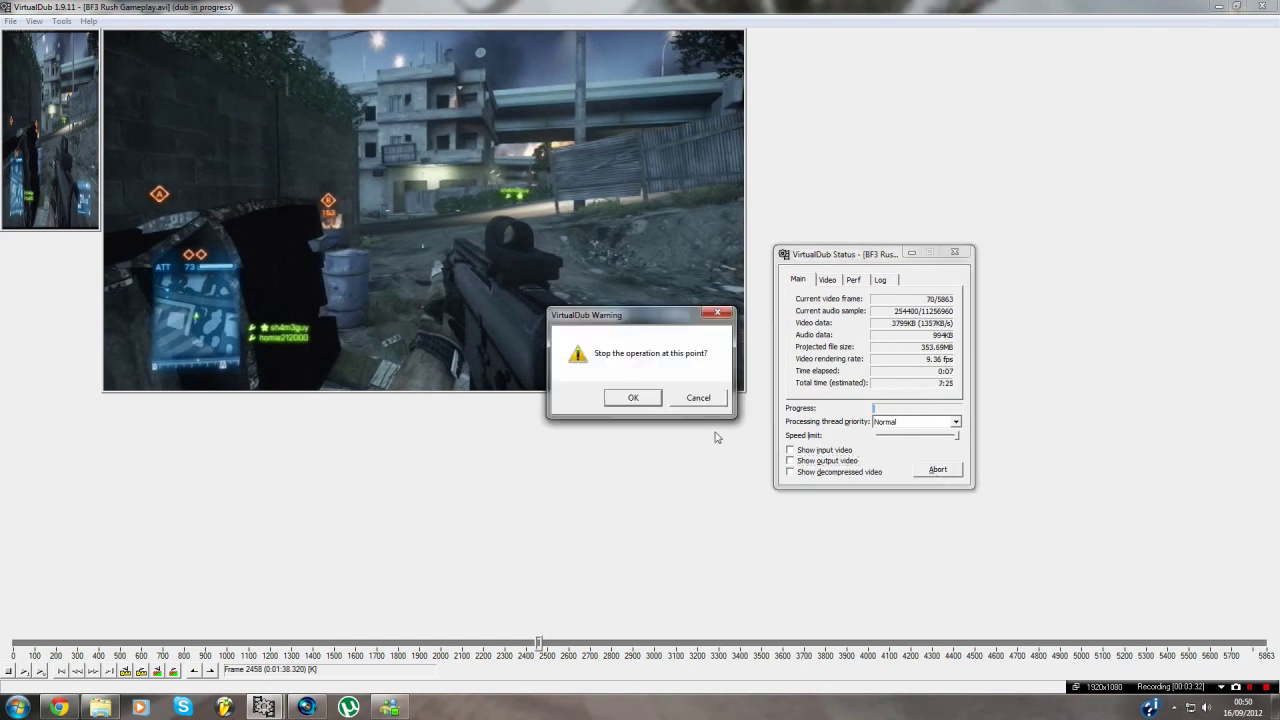
left_click(628, 398)
Review Vegas Pro's project properties, keeping the HDV 720-25p template unchanged
left_click(309, 708)
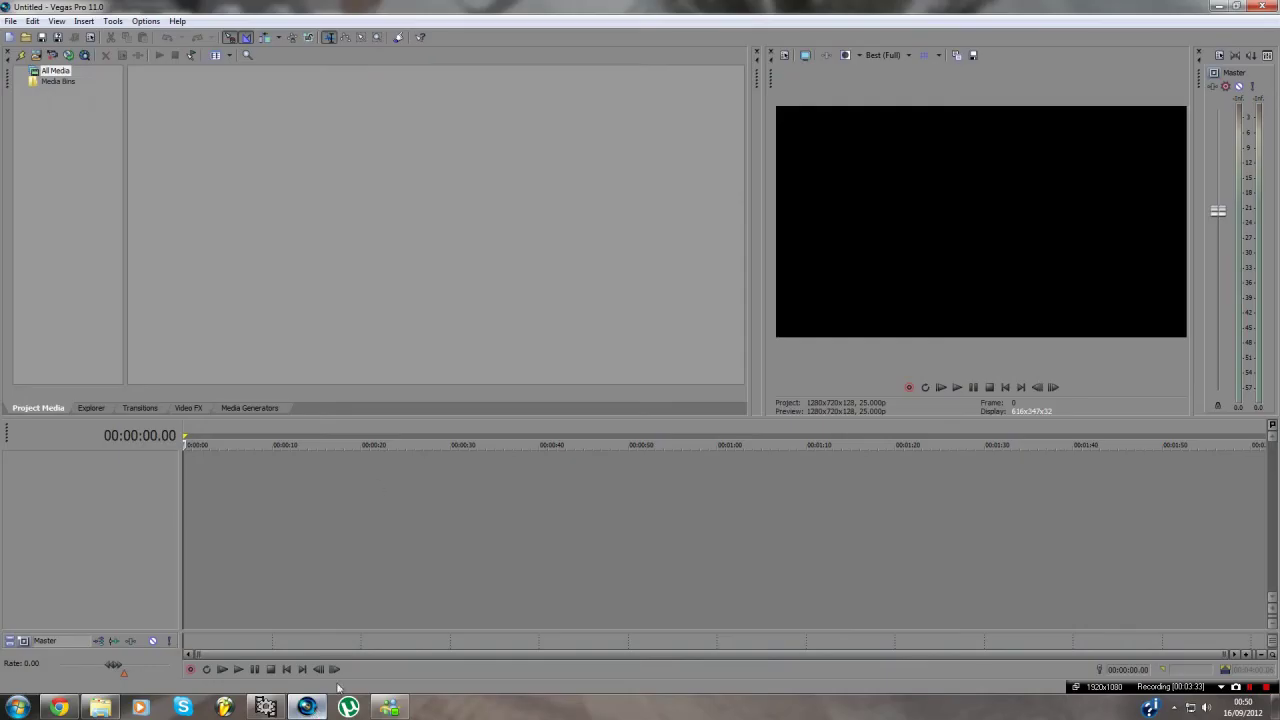
key("alt+e")
key("Escape")
key("alt+Return")
left_click(709, 143)
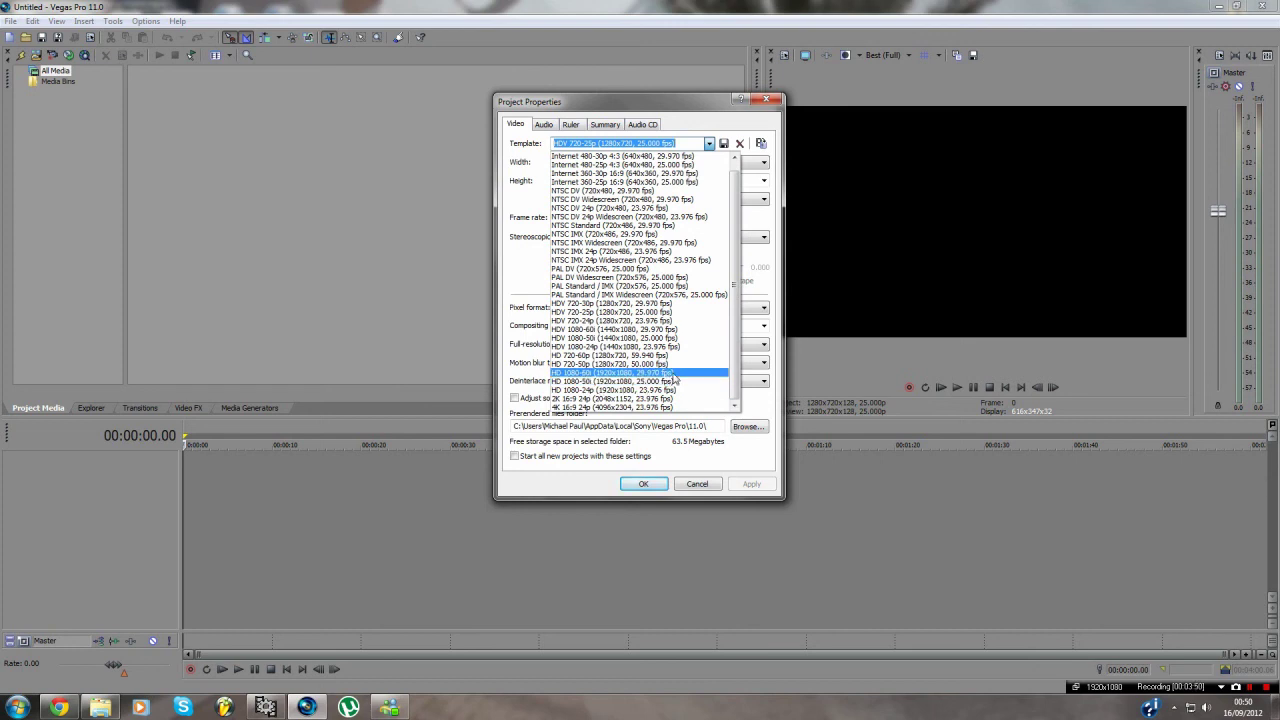
left_click(716, 447)
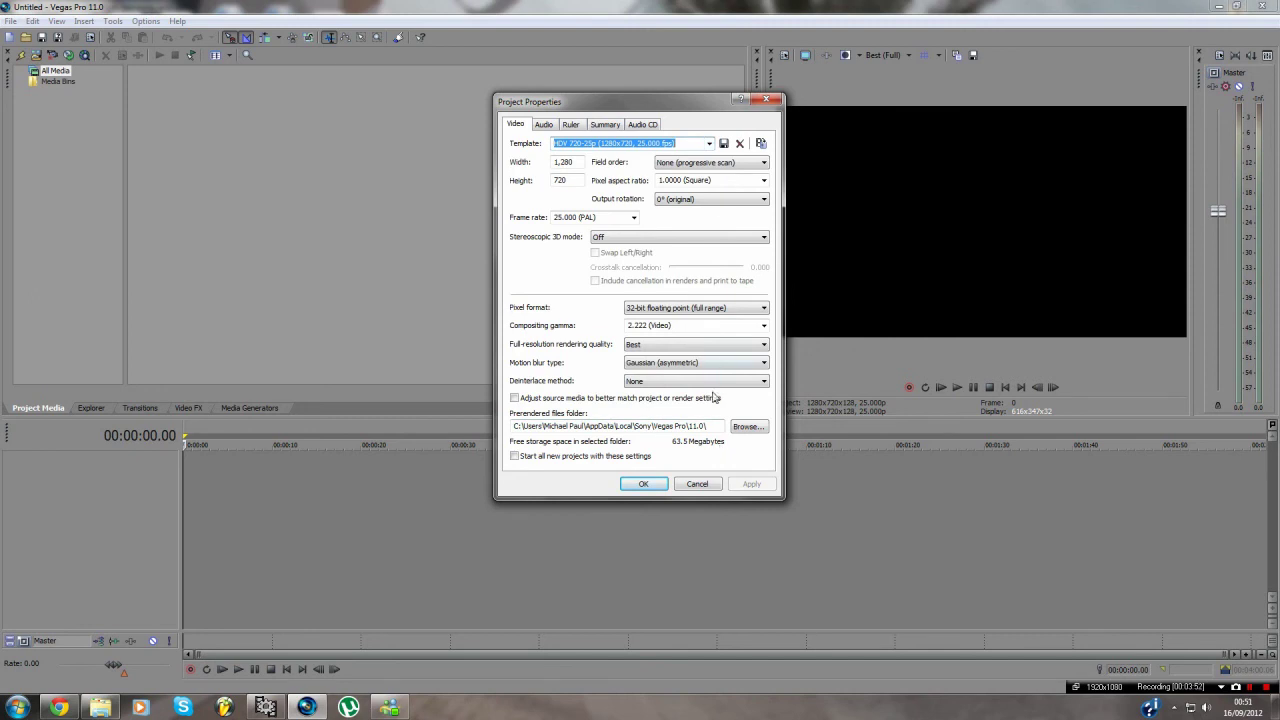
left_click(645, 484)
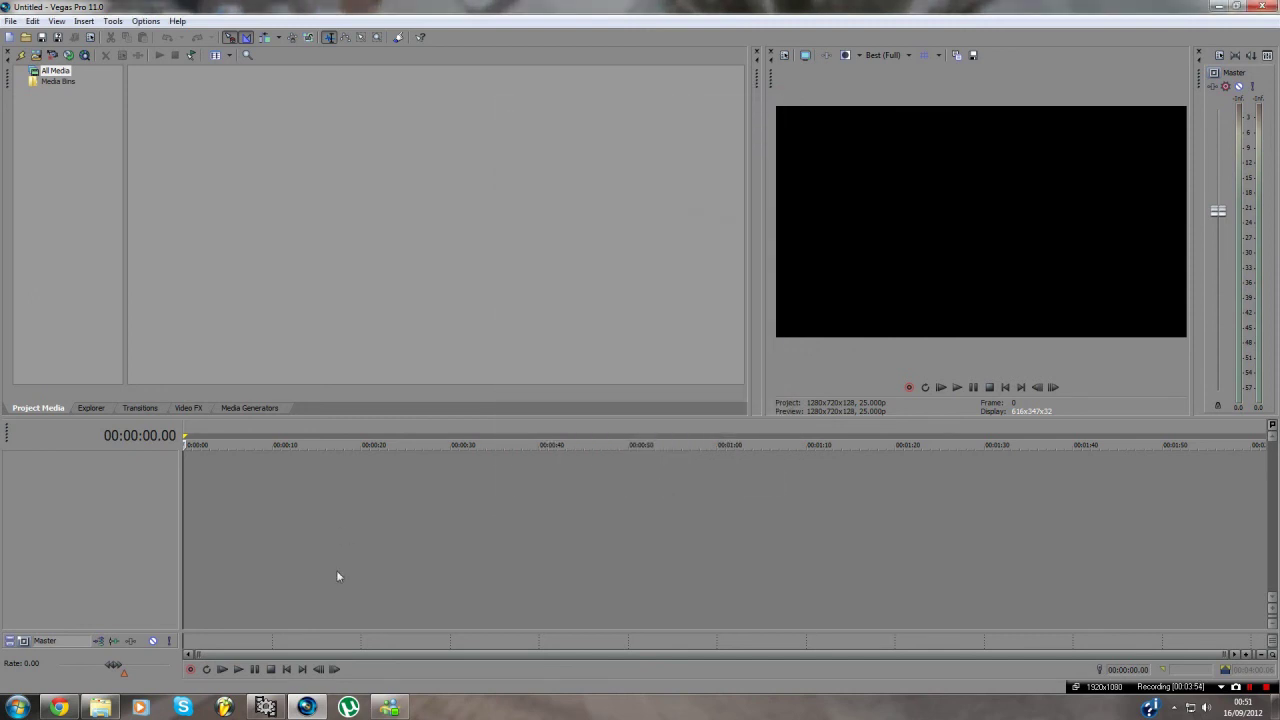